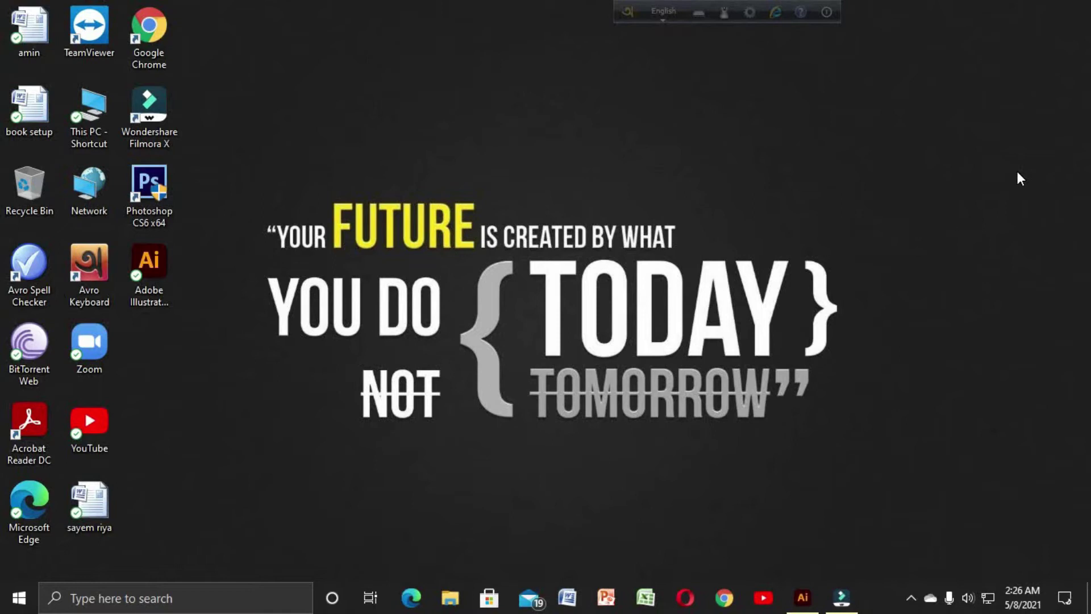
Switch to Adobe Illustrator and start setting up a new document
{"action": "left_click", "coordinate": [798, 595]}
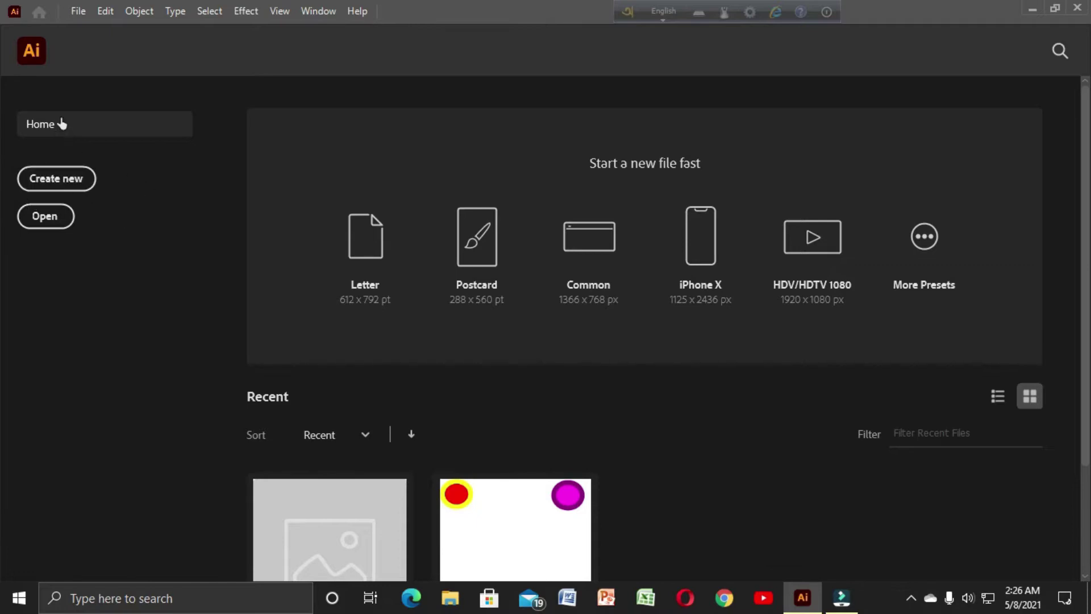
{"action": "left_click", "coordinate": [78, 11]}
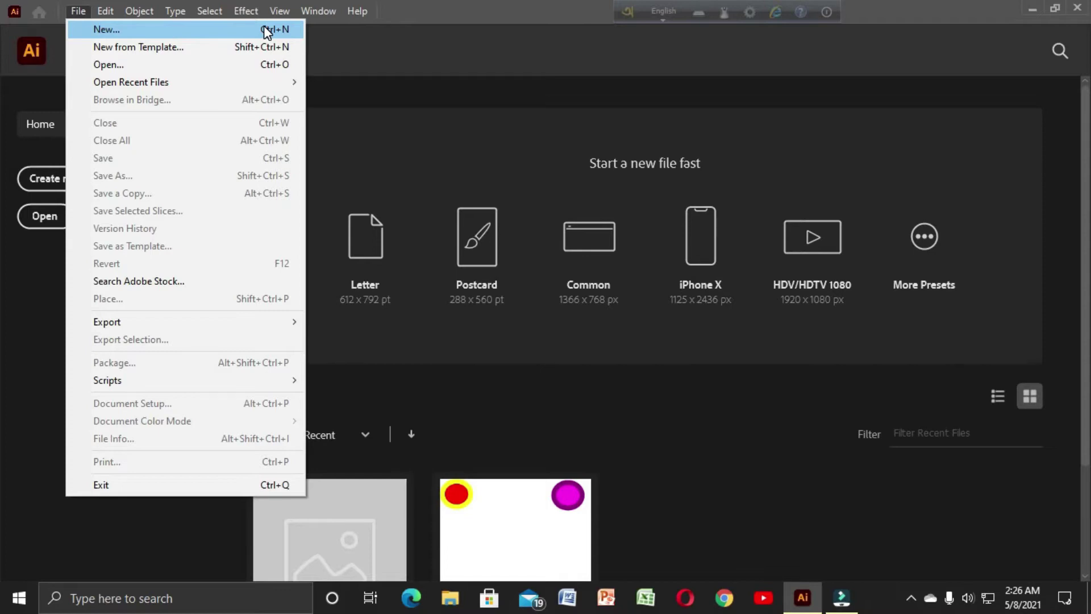
{"action": "left_click", "coordinate": [493, 387]}
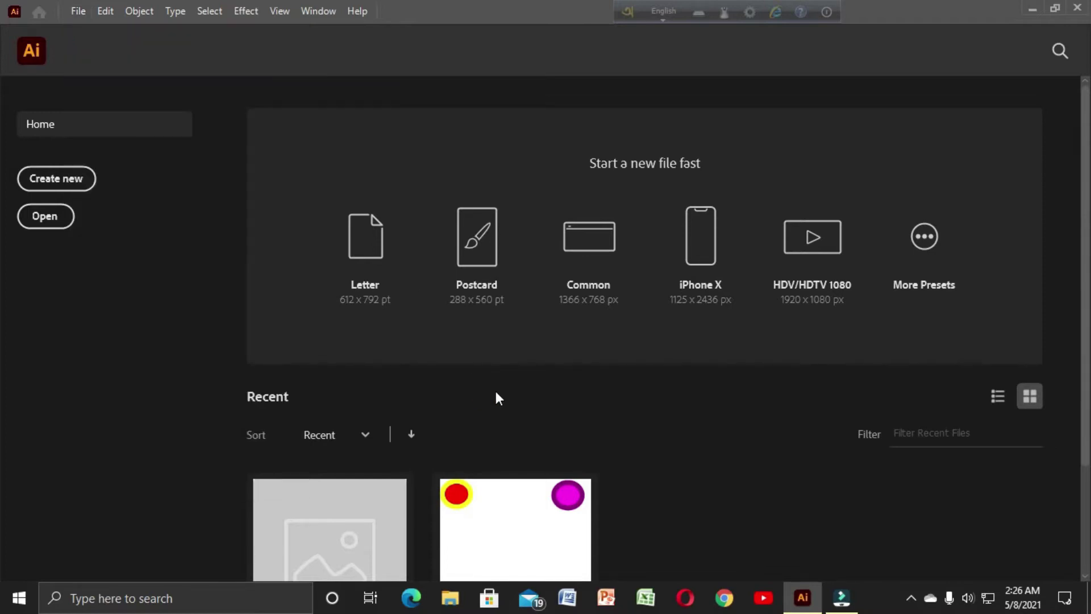
{"action": "key", "text": "ctrl+n"}
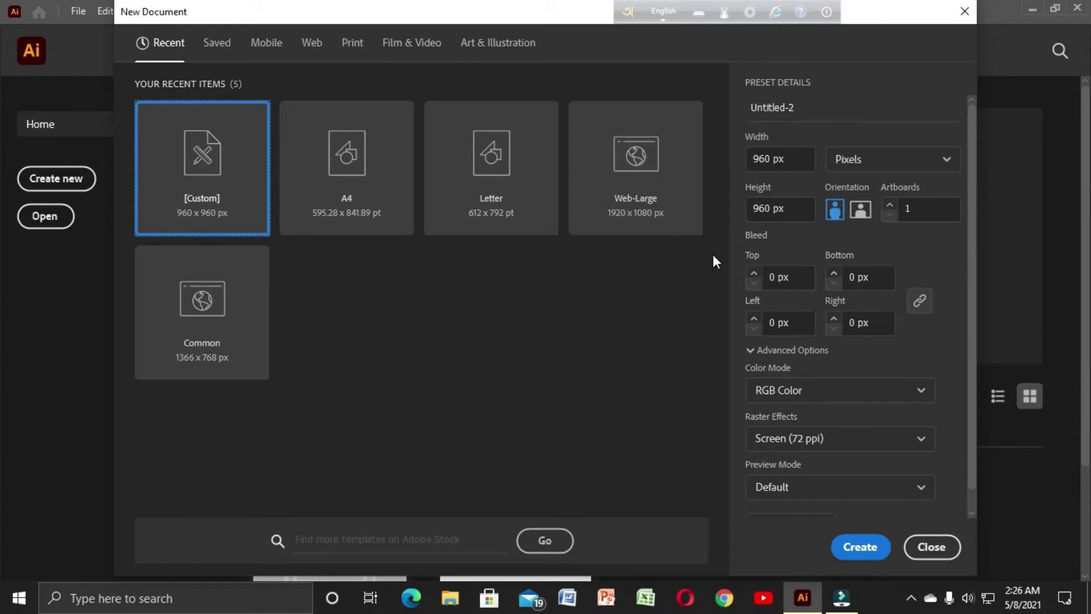
Name the new document "part 2"
{"action": "left_click", "coordinate": [803, 108]}
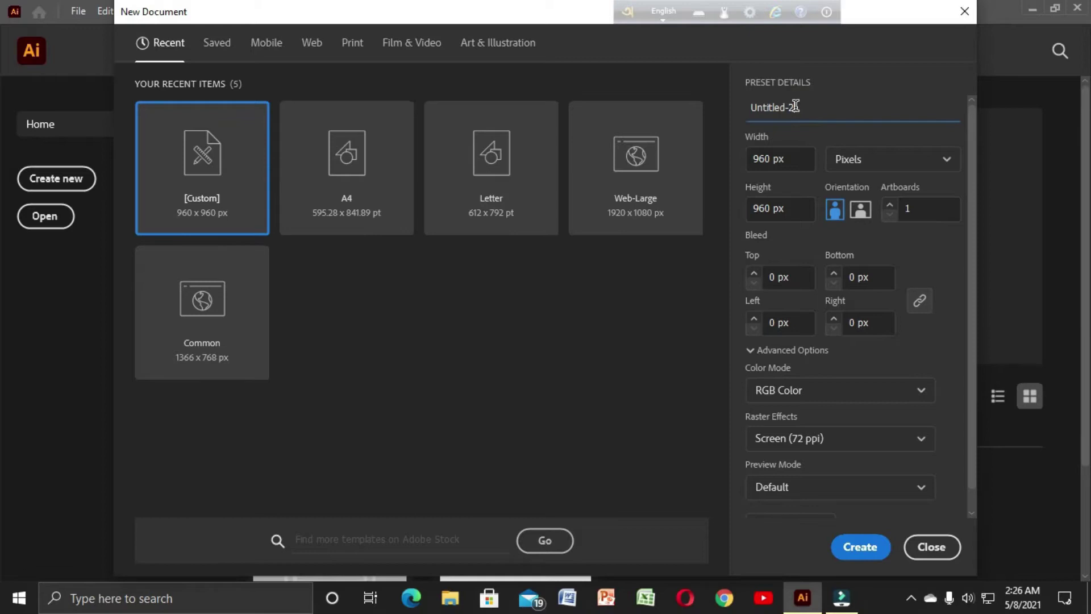
{"action": "key", "text": "BackSpace"}
{"action": "key", "text": "BackSpace"}
{"action": "key", "text": "BackSpace"}
{"action": "key", "text": "BackSpace"}
{"action": "key", "text": "BackSpace"}
{"action": "key", "text": "BackSpace"}
{"action": "key", "text": "BackSpace"}
{"action": "key", "text": "BackSpace"}
{"action": "key", "text": "BackSpace"}
{"action": "type", "text": "p"}
Review the available units, open the additional document settings, and look through the profile options
{"action": "left_click", "coordinate": [877, 165]}
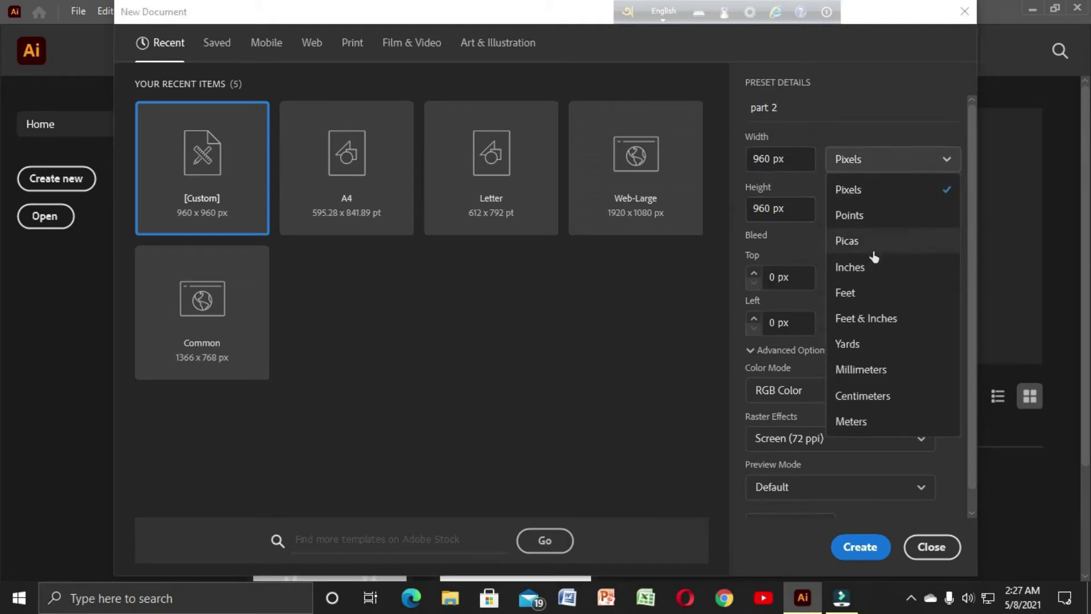
{"action": "left_click", "coordinate": [878, 166]}
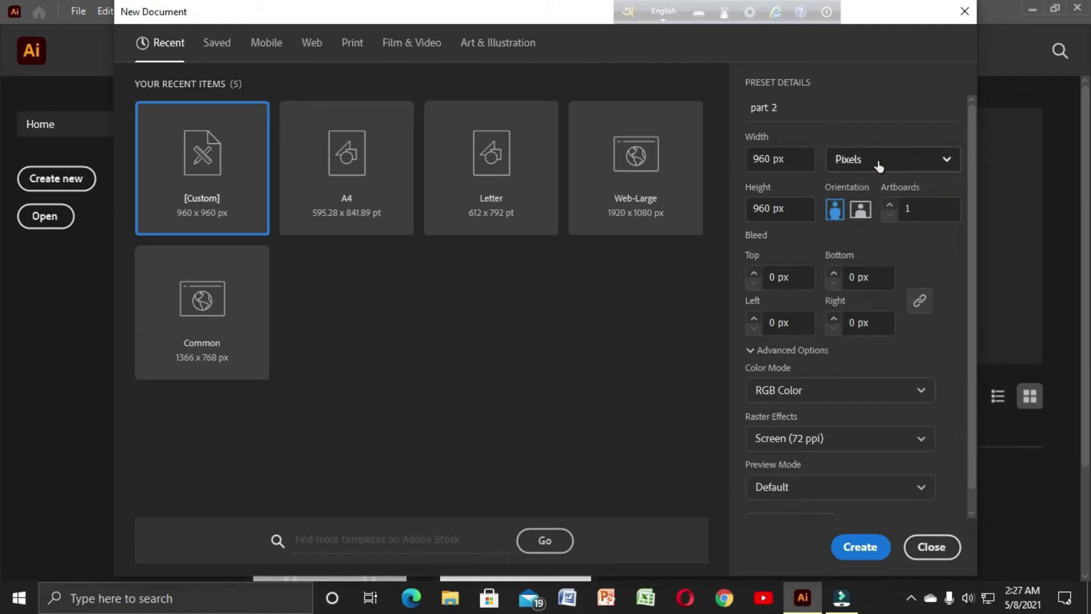
{"action": "scroll", "coordinate": [840, 347], "scroll_direction": "down", "scroll_amount": 1}
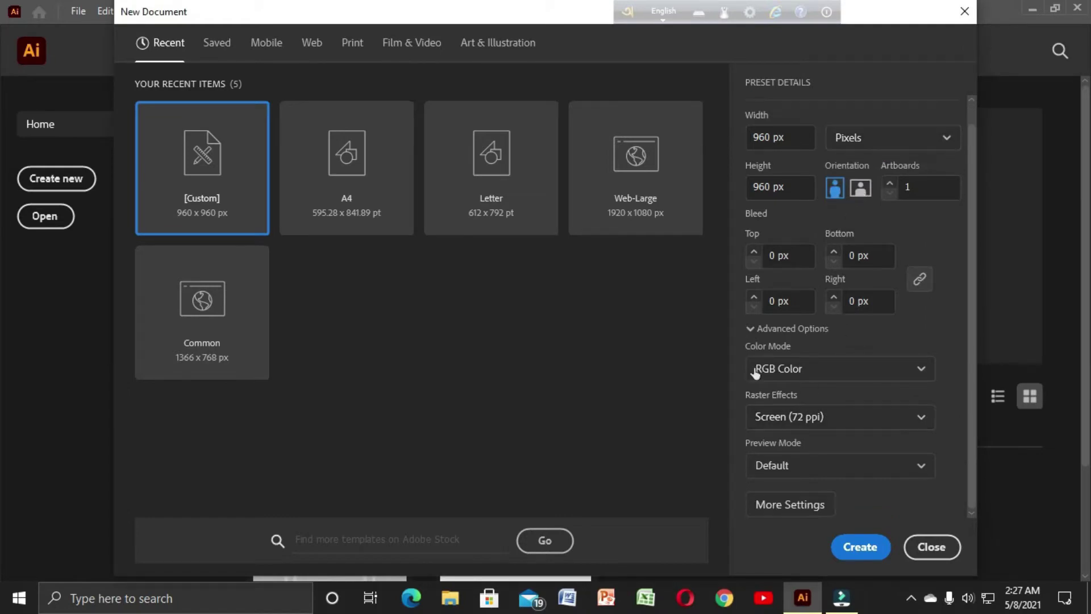
{"action": "left_click", "coordinate": [797, 505]}
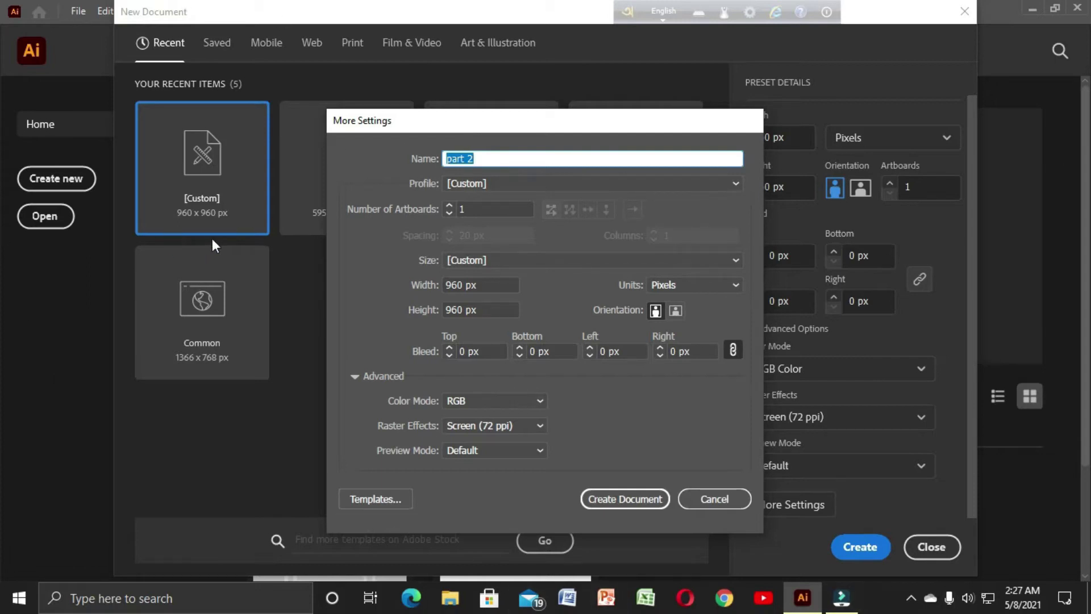
{"action": "left_click", "coordinate": [494, 158]}
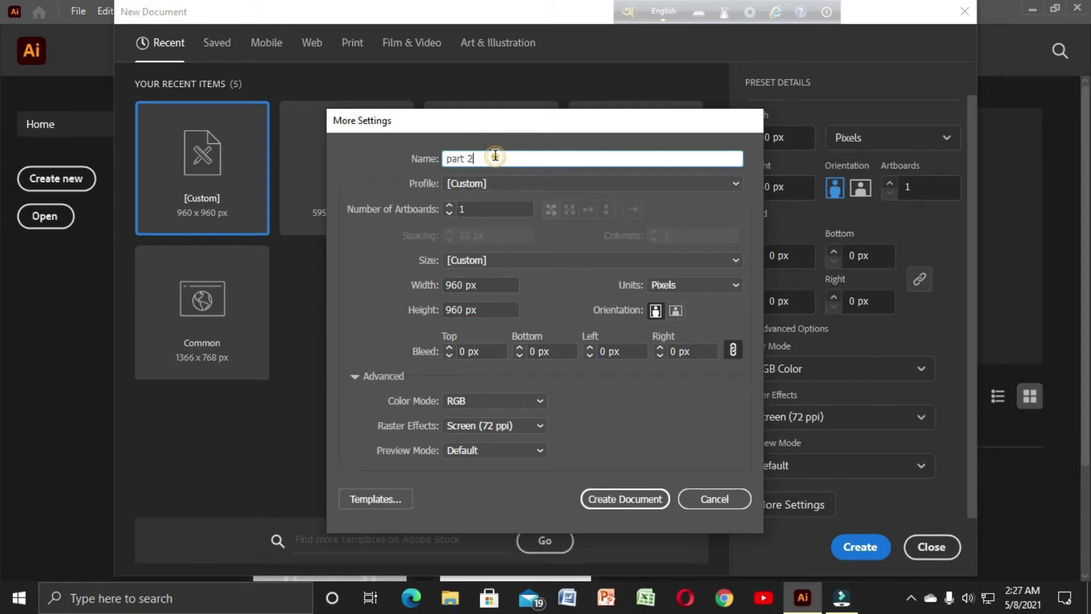
{"action": "left_click", "coordinate": [475, 182]}
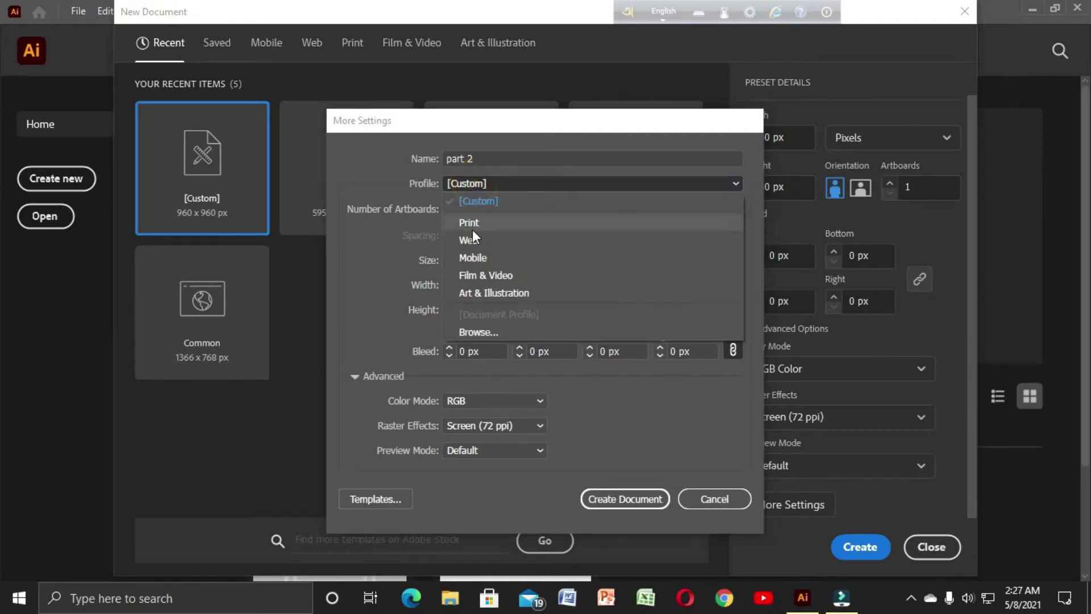
{"action": "left_click", "coordinate": [481, 181]}
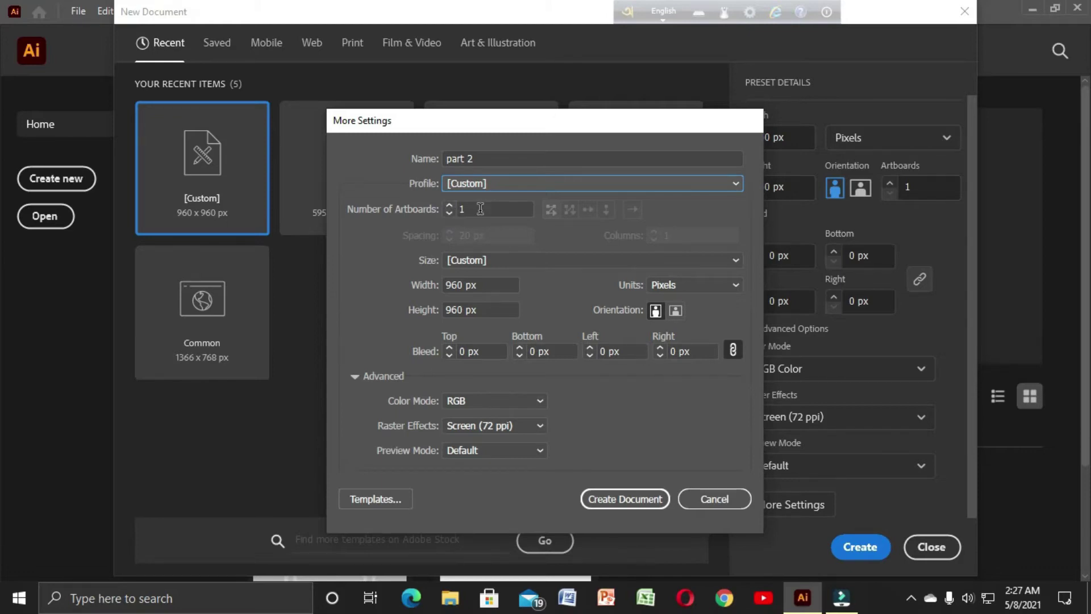
Set the number of artboards to 4 and create the document
{"action": "left_click", "coordinate": [449, 206]}
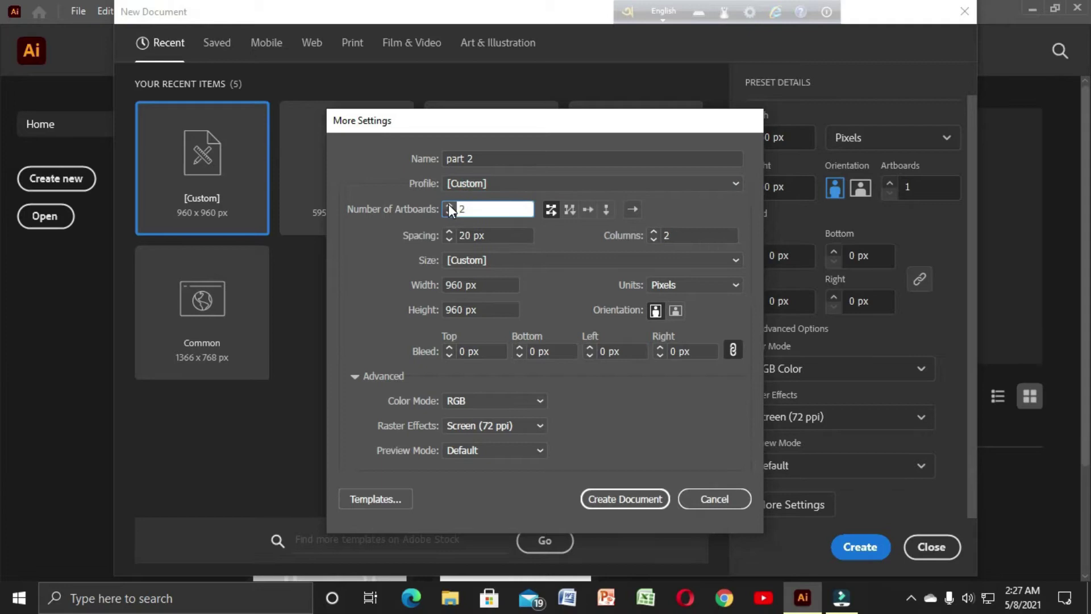
{"action": "left_click", "coordinate": [449, 208]}
{"action": "left_click", "coordinate": [448, 205]}
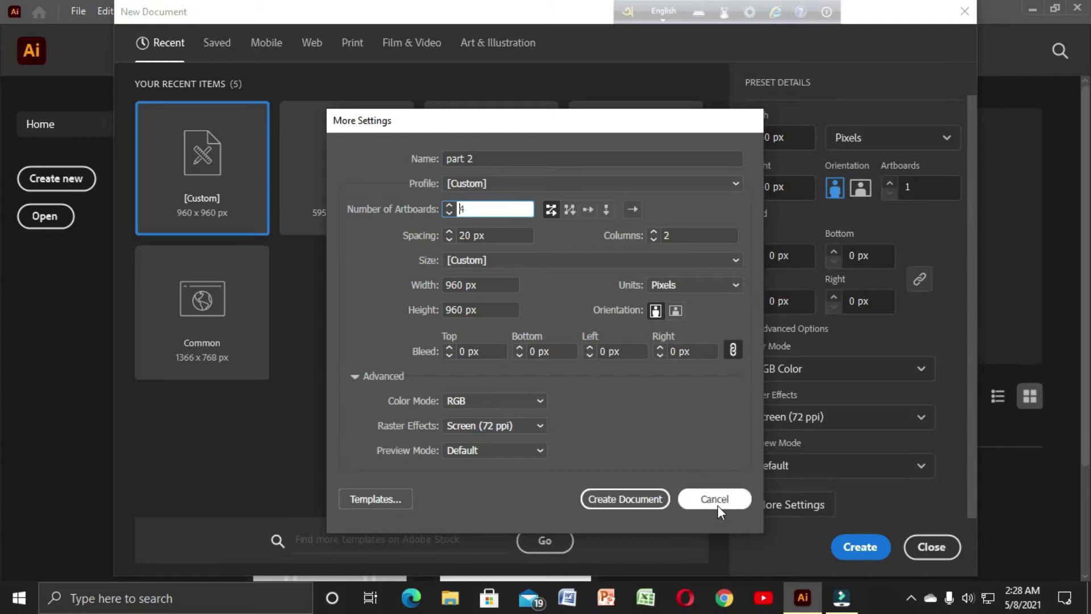
{"action": "left_click", "coordinate": [617, 503]}
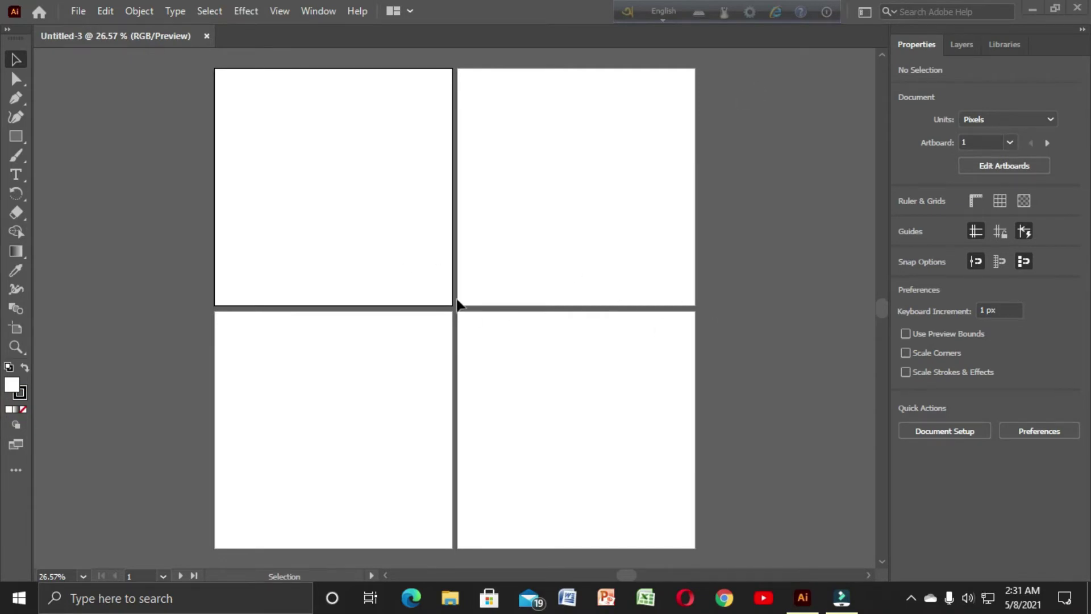
Activate the four artboards in turn to examine their order and arrangement in the grid
{"action": "left_click", "coordinate": [500, 258]}
{"action": "left_click", "coordinate": [404, 413]}
{"action": "left_click", "coordinate": [530, 393]}
{"action": "left_click", "coordinate": [364, 182]}
{"action": "left_click", "coordinate": [613, 209]}
{"action": "left_click", "coordinate": [444, 430]}
{"action": "left_click", "coordinate": [582, 414]}
{"action": "left_click", "coordinate": [385, 206]}
{"action": "left_click", "coordinate": [528, 211]}
{"action": "left_click", "coordinate": [390, 212]}
{"action": "left_click", "coordinate": [544, 432]}
{"action": "left_click", "coordinate": [390, 393]}
{"action": "left_click", "coordinate": [350, 273]}
{"action": "left_click", "coordinate": [536, 246]}
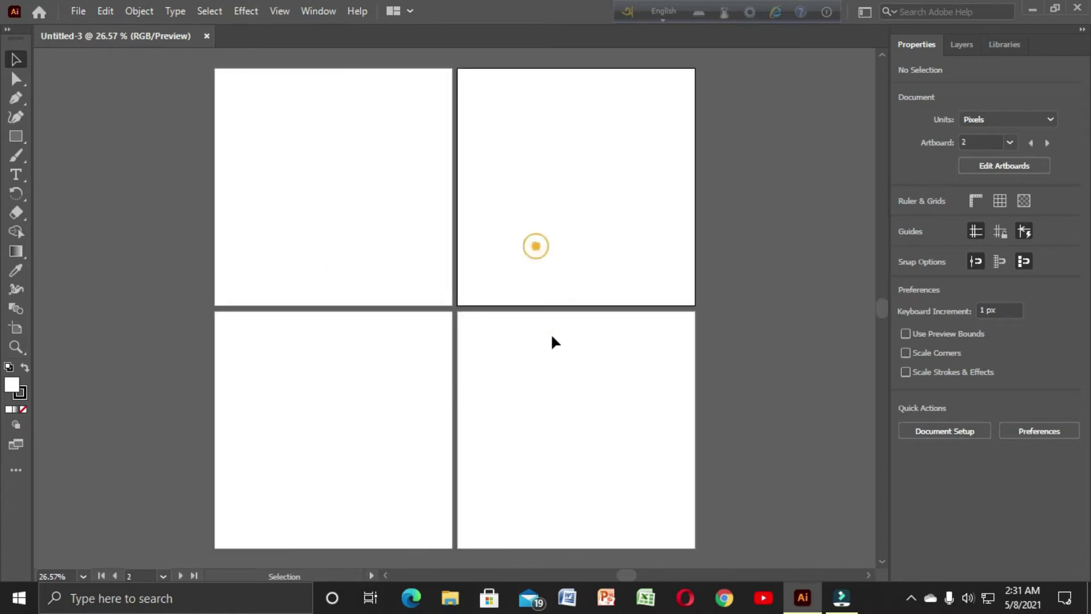
{"action": "left_click", "coordinate": [372, 242]}
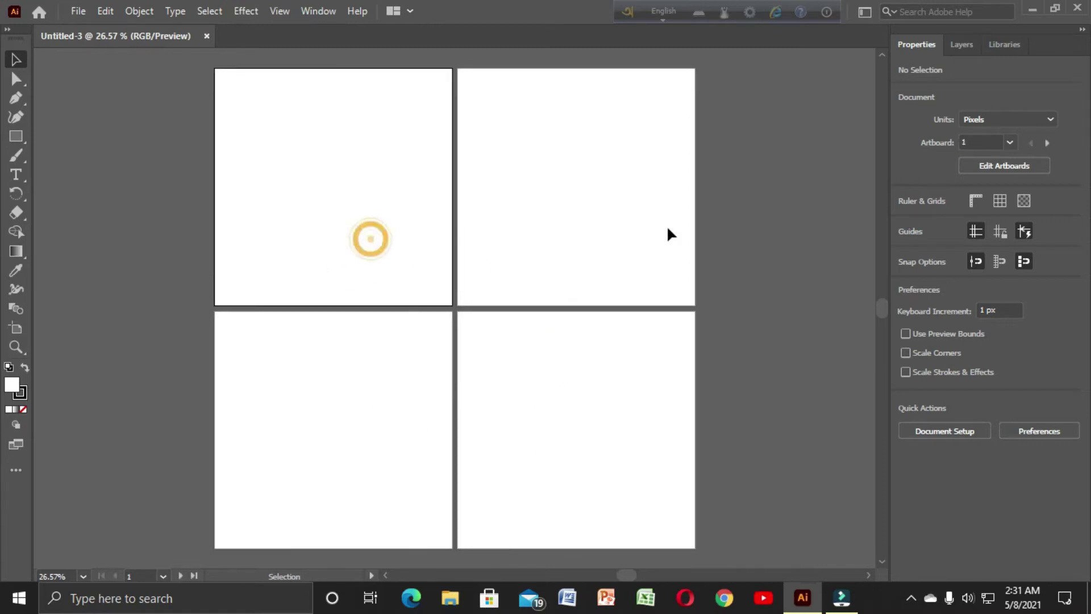
{"action": "left_click", "coordinate": [349, 455]}
{"action": "left_click", "coordinate": [493, 441]}
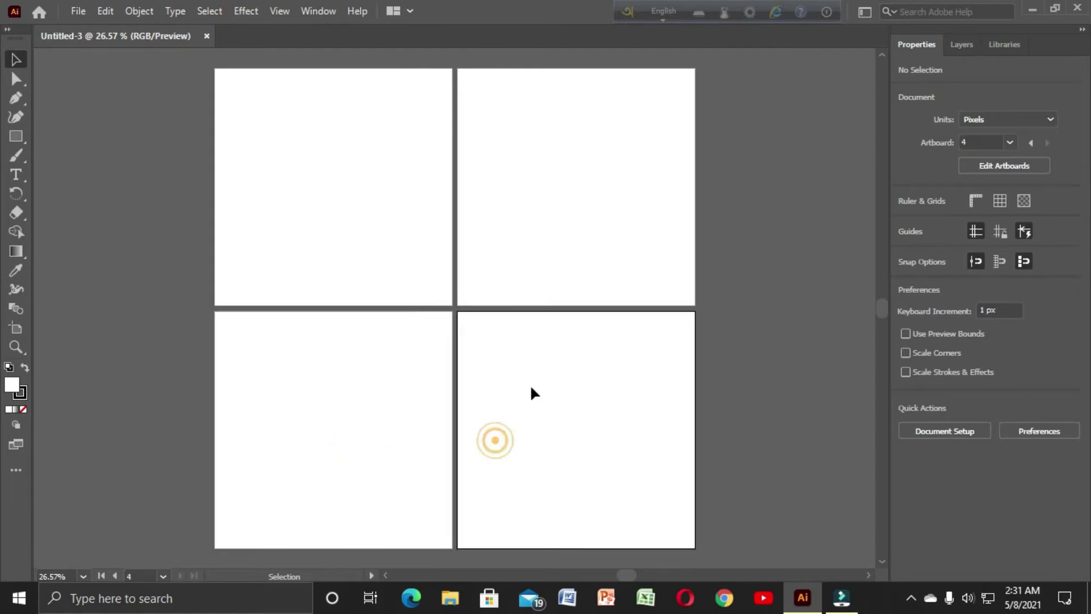
{"action": "left_click", "coordinate": [338, 253]}
{"action": "left_click", "coordinate": [524, 251]}
{"action": "left_click", "coordinate": [302, 441]}
{"action": "left_click", "coordinate": [529, 433]}
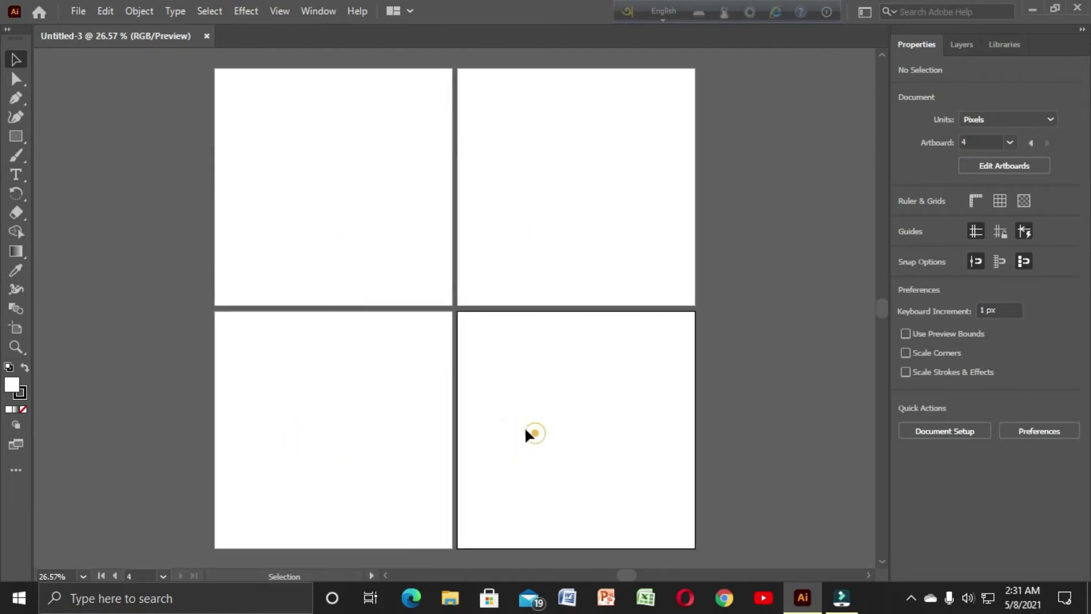
{"action": "left_click", "coordinate": [374, 250]}
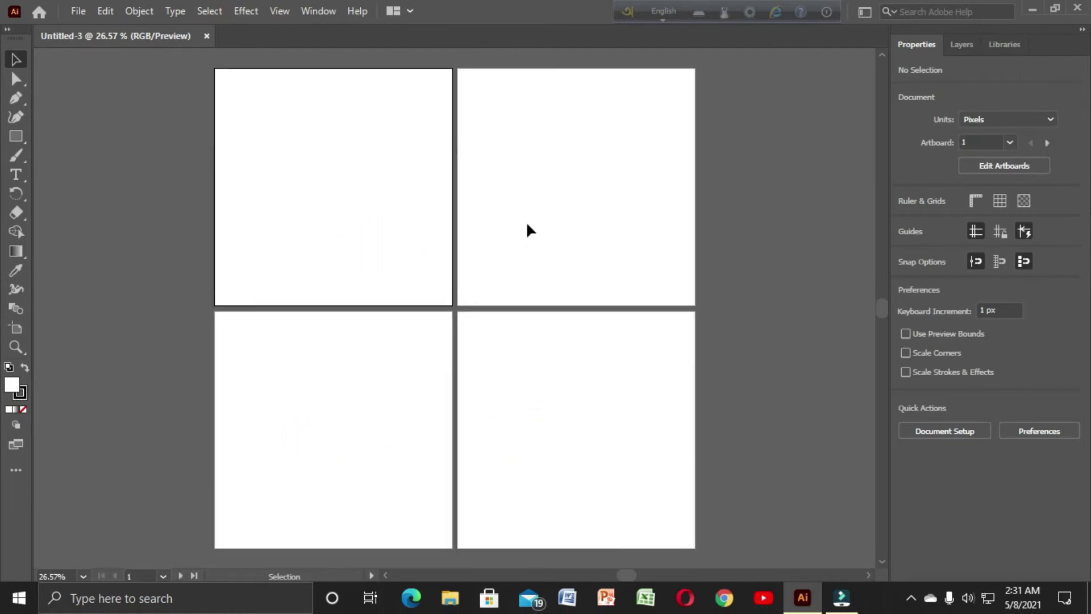
{"action": "left_click", "coordinate": [551, 238]}
{"action": "left_click", "coordinate": [341, 262]}
{"action": "left_click", "coordinate": [366, 397]}
{"action": "left_click", "coordinate": [508, 399]}
{"action": "left_click", "coordinate": [344, 385]}
{"action": "left_click", "coordinate": [551, 229]}
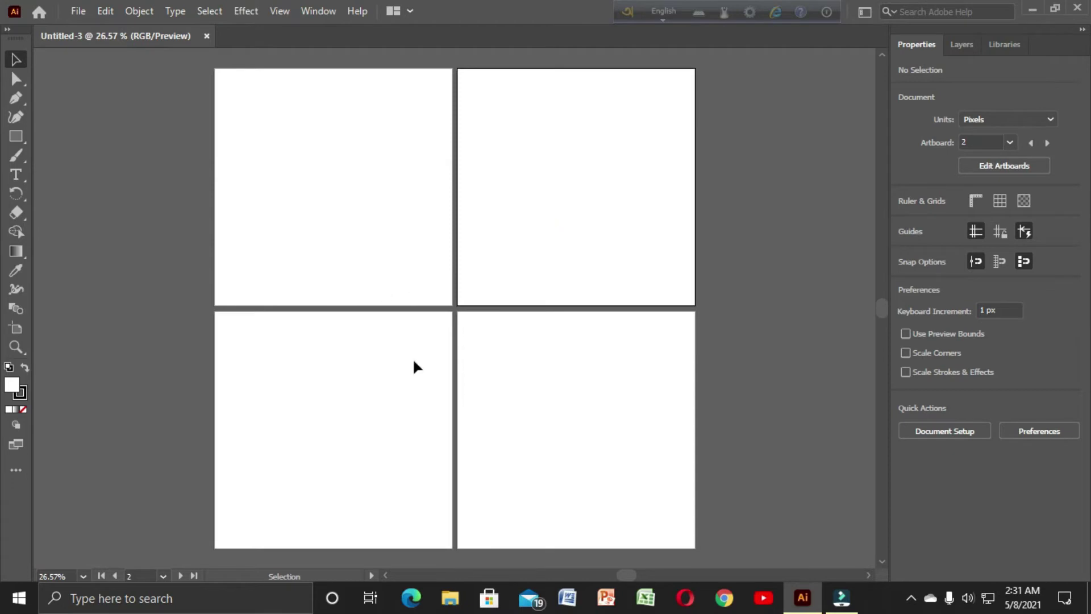
{"action": "left_click", "coordinate": [341, 215]}
{"action": "left_click", "coordinate": [568, 212]}
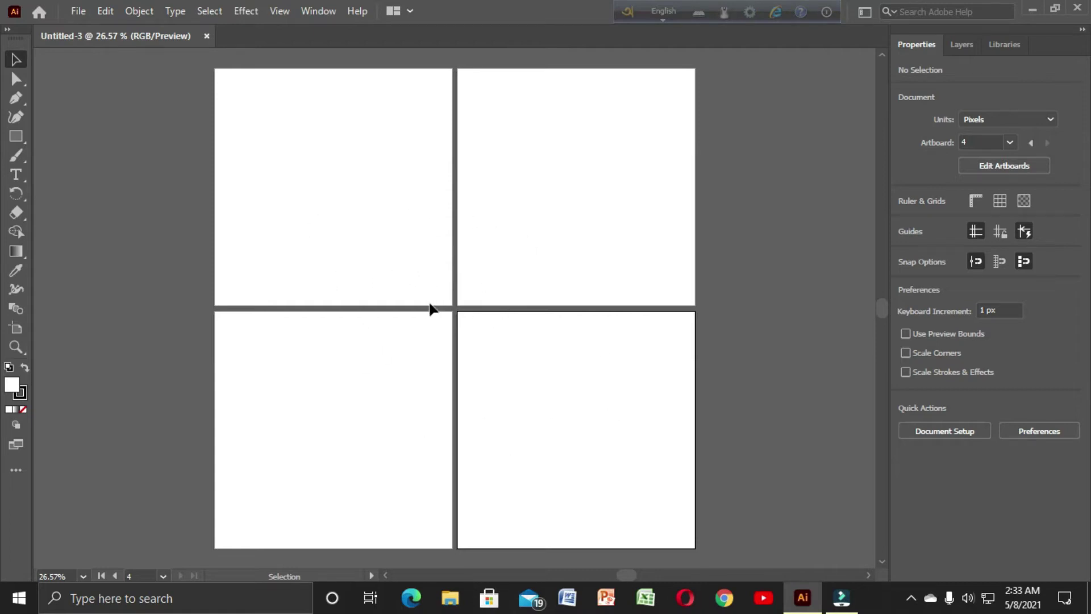
Create another document with four 960 x 960 px artboards arranged in a single row
{"action": "left_click", "coordinate": [78, 11]}
{"action": "left_click", "coordinate": [105, 29]}
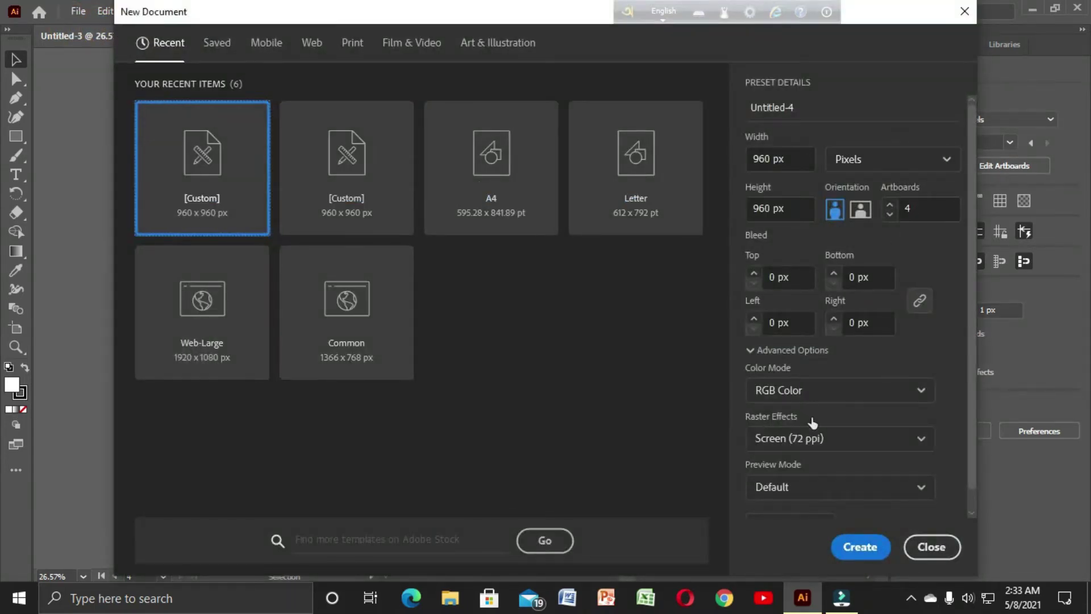
{"action": "scroll", "coordinate": [818, 483], "scroll_direction": "down", "scroll_amount": 1}
{"action": "left_click", "coordinate": [798, 505]}
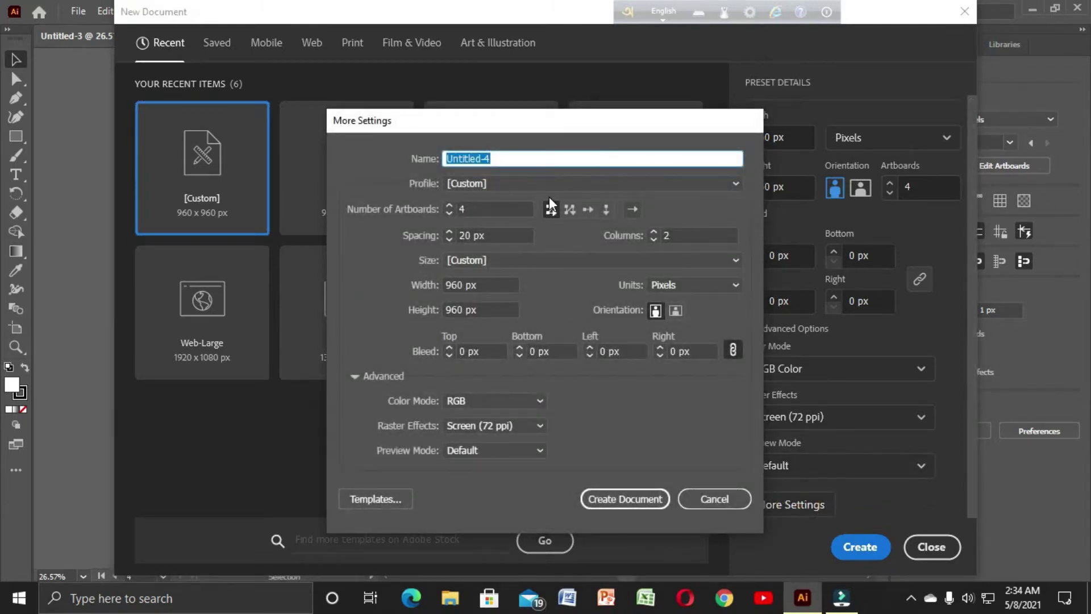
{"action": "left_click", "coordinate": [569, 210]}
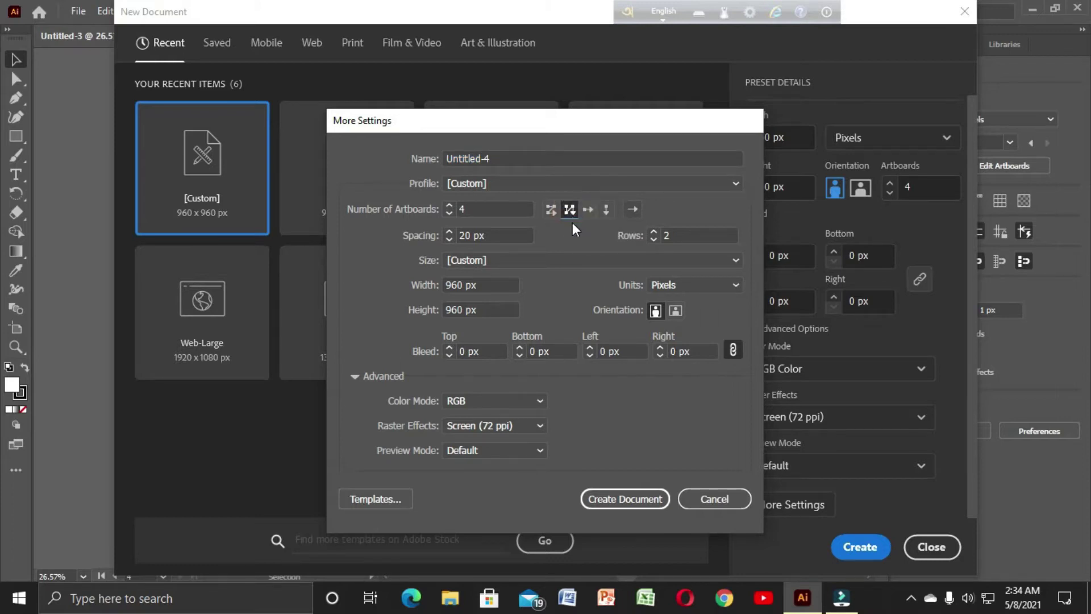
{"action": "left_click", "coordinate": [588, 210]}
{"action": "left_click", "coordinate": [647, 500]}
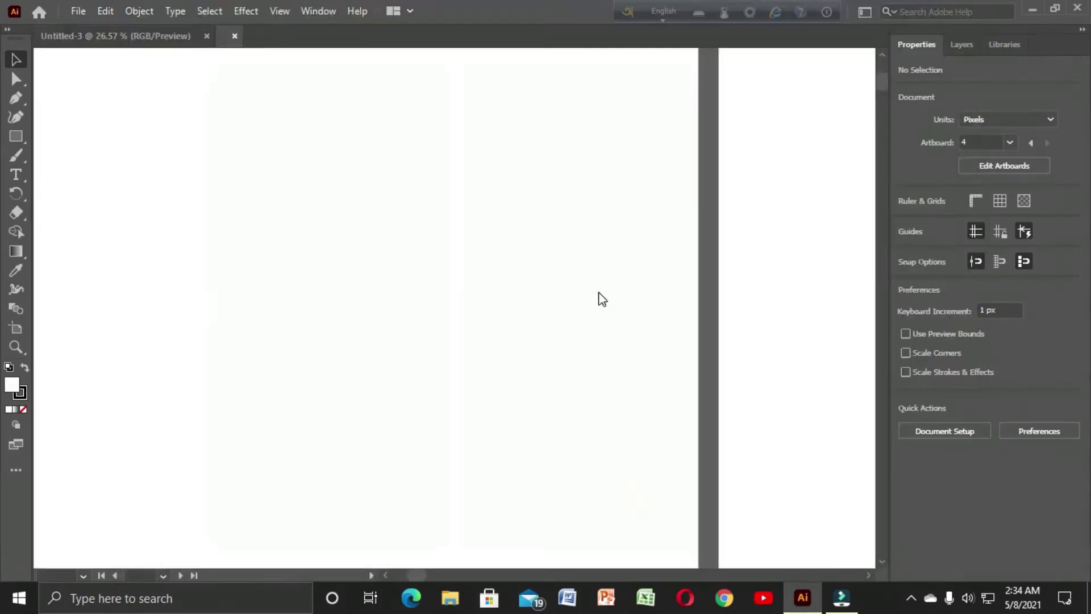
Activate the artboards along the row one after another to examine their order
{"action": "left_click", "coordinate": [384, 289]}
{"action": "left_click", "coordinate": [507, 288]}
{"action": "left_click", "coordinate": [742, 289]}
{"action": "left_click", "coordinate": [595, 288]}
{"action": "left_click", "coordinate": [427, 295]}
{"action": "left_click", "coordinate": [205, 291]}
{"action": "left_click", "coordinate": [336, 302]}
{"action": "left_click", "coordinate": [564, 301]}
{"action": "left_click", "coordinate": [803, 307]}
{"action": "left_click", "coordinate": [552, 316]}
{"action": "left_click", "coordinate": [401, 321]}
{"action": "left_click", "coordinate": [142, 276]}
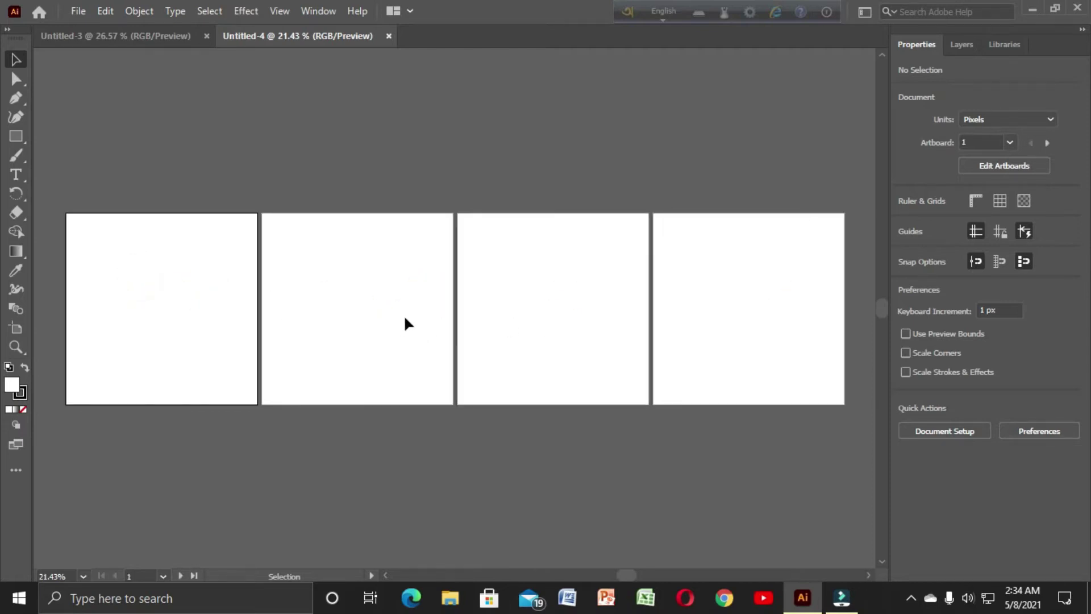
{"action": "left_click", "coordinate": [515, 301]}
{"action": "left_click", "coordinate": [682, 308]}
{"action": "left_click", "coordinate": [629, 308]}
{"action": "left_click", "coordinate": [409, 308]}
{"action": "left_click", "coordinate": [171, 310]}
Switch between Untitled-3 and Untitled-4 to compare the grid and row artboard arrangements
{"action": "left_click", "coordinate": [108, 34]}
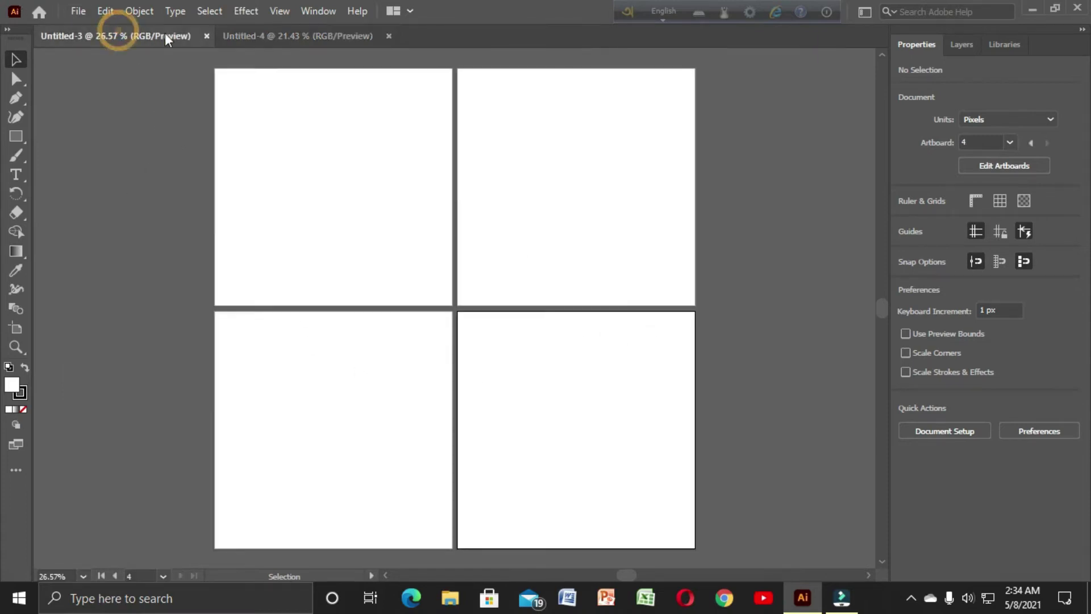
{"action": "left_click", "coordinate": [271, 32]}
{"action": "left_click", "coordinate": [141, 38]}
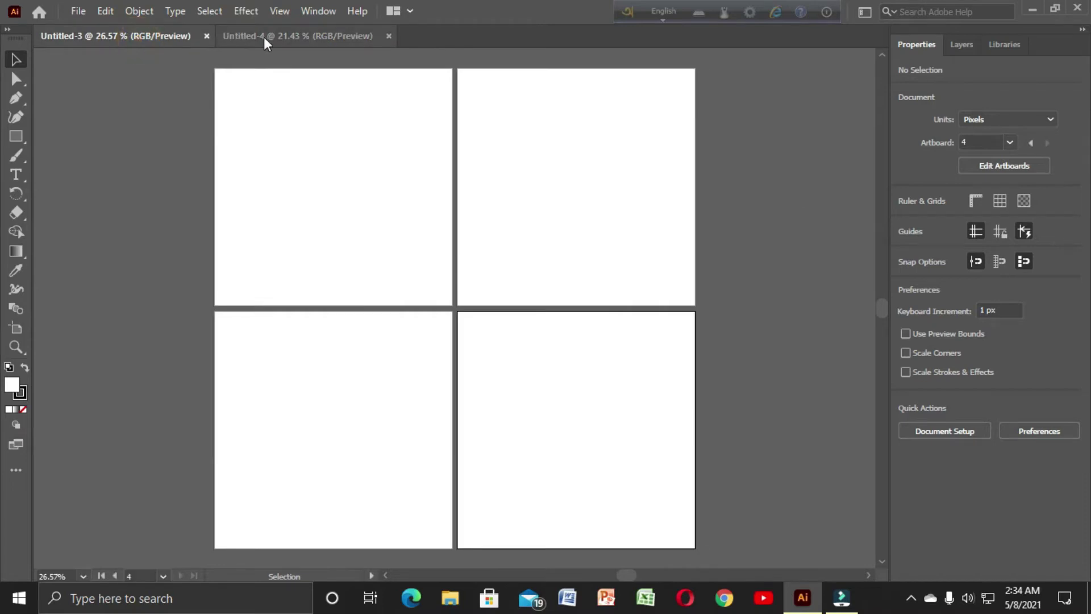
{"action": "left_click", "coordinate": [261, 38]}
{"action": "left_click", "coordinate": [145, 37]}
{"action": "left_click", "coordinate": [282, 36]}
{"action": "left_click", "coordinate": [148, 32]}
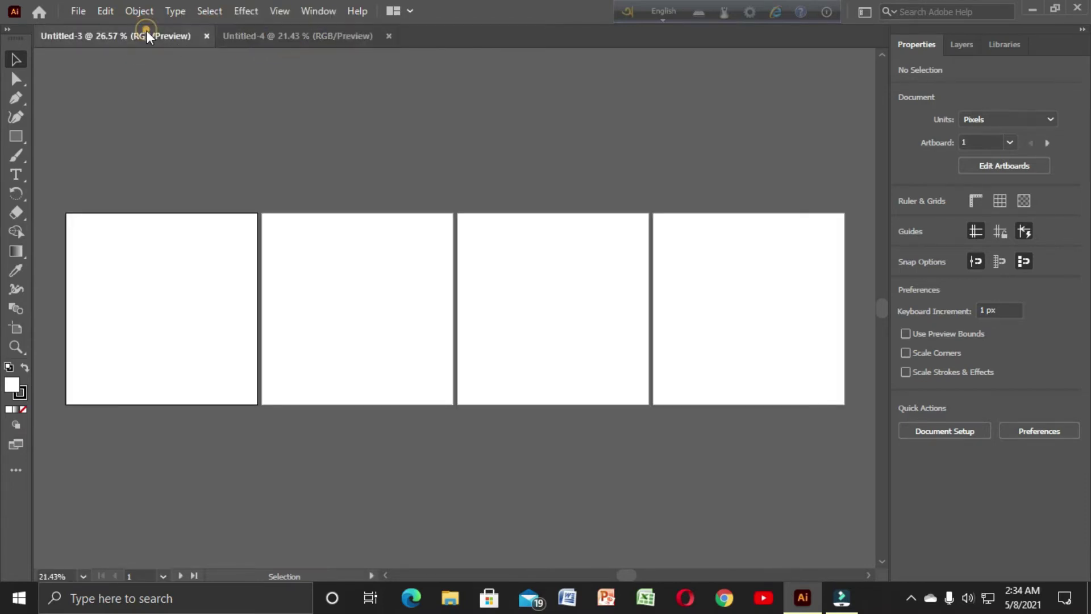
{"action": "left_click", "coordinate": [278, 33]}
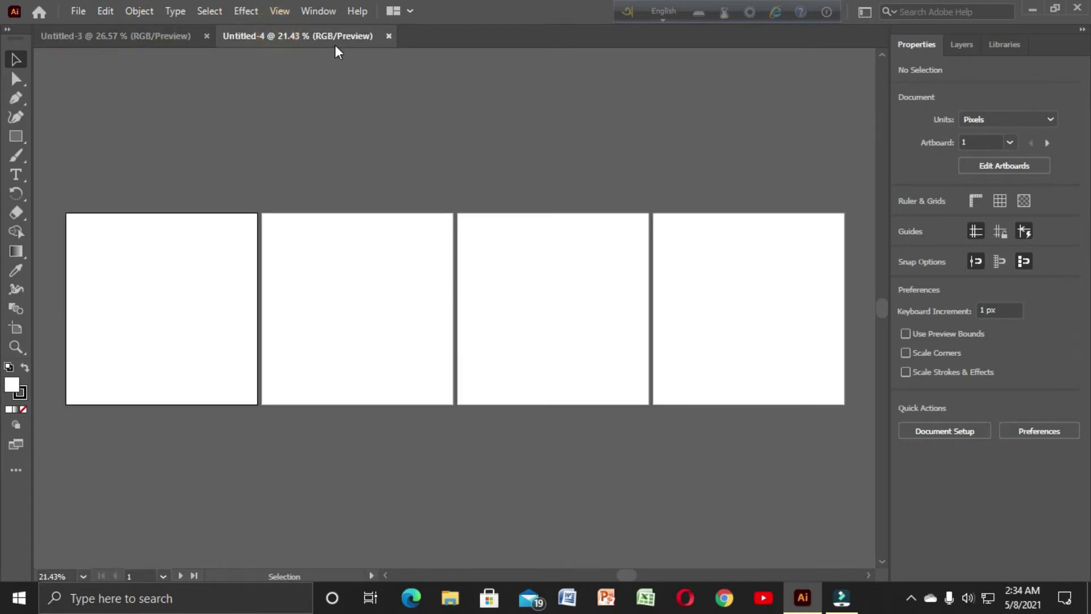
Create another document with four 960 x 960 px artboards arranged in a single column
{"action": "left_click", "coordinate": [79, 11]}
{"action": "left_click", "coordinate": [102, 32]}
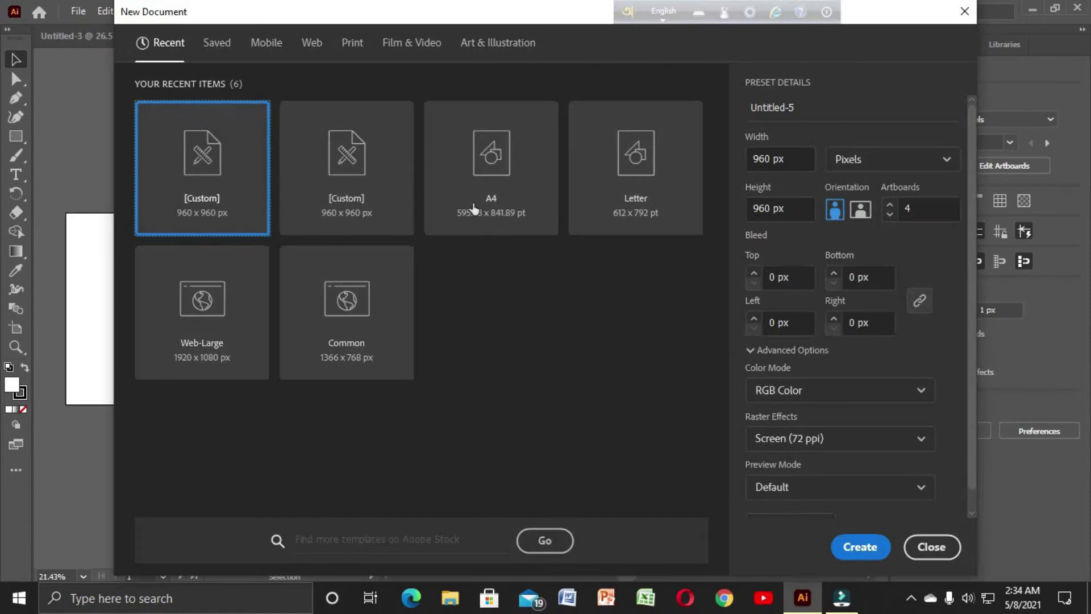
{"action": "scroll", "coordinate": [850, 442], "scroll_direction": "down", "scroll_amount": 1}
{"action": "left_click", "coordinate": [786, 507]}
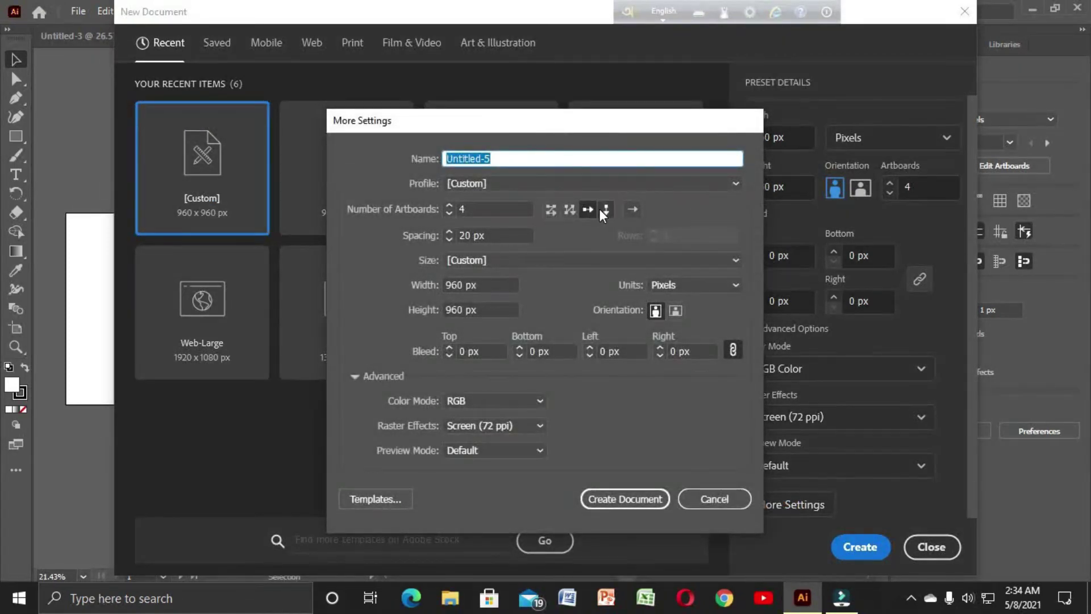
{"action": "left_click", "coordinate": [604, 210]}
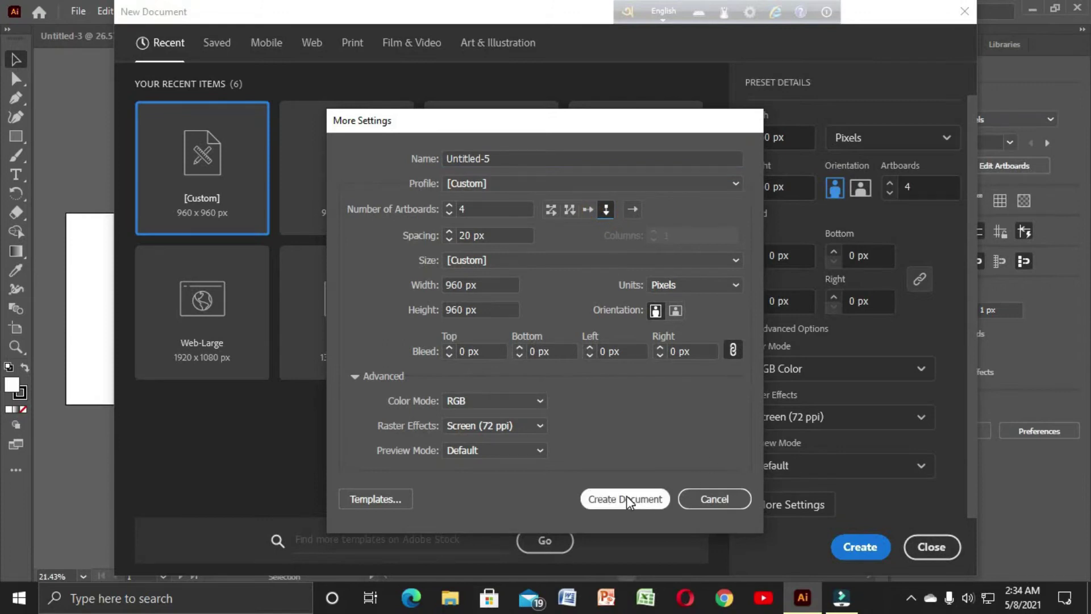
{"action": "left_click", "coordinate": [627, 500]}
Activate the artboards along the column one after another to examine their order
{"action": "scroll", "coordinate": [482, 269], "scroll_direction": "up", "scroll_amount": 2}
{"action": "scroll", "coordinate": [491, 333], "scroll_direction": "down", "scroll_amount": 1}
{"action": "left_click", "coordinate": [458, 254]}
{"action": "left_click", "coordinate": [465, 343]}
{"action": "left_click", "coordinate": [470, 467]}
{"action": "left_click", "coordinate": [448, 339]}
{"action": "left_click", "coordinate": [450, 266]}
{"action": "left_click", "coordinate": [457, 116]}
{"action": "scroll", "coordinate": [531, 198], "scroll_direction": "up", "scroll_amount": 3}
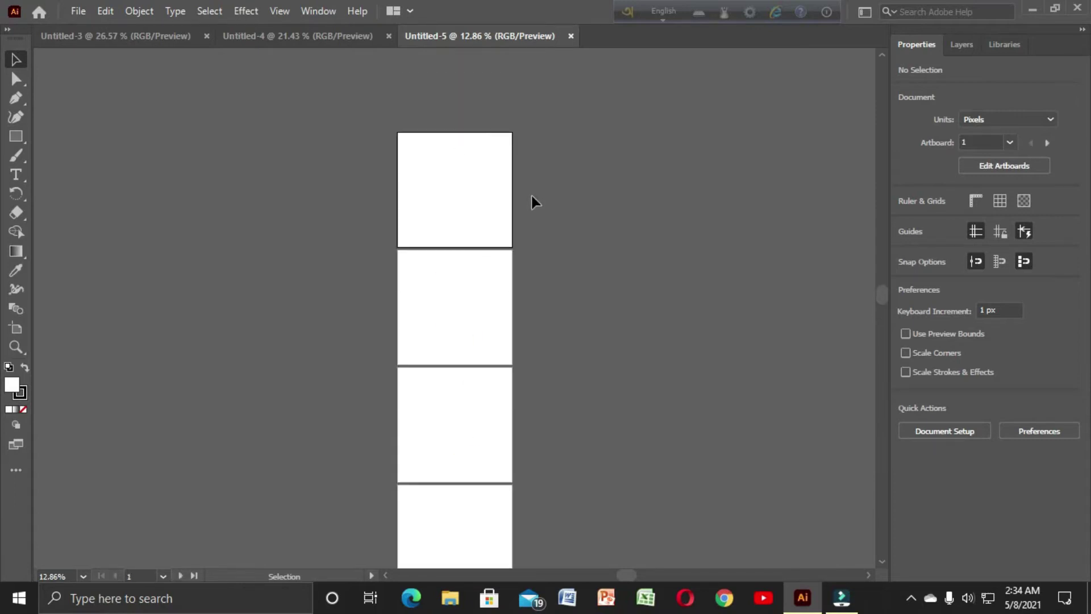
Close the column, row and grid artboard documents, Untitled-5, Untitled-4 and Untitled-3
{"action": "left_click", "coordinate": [570, 36]}
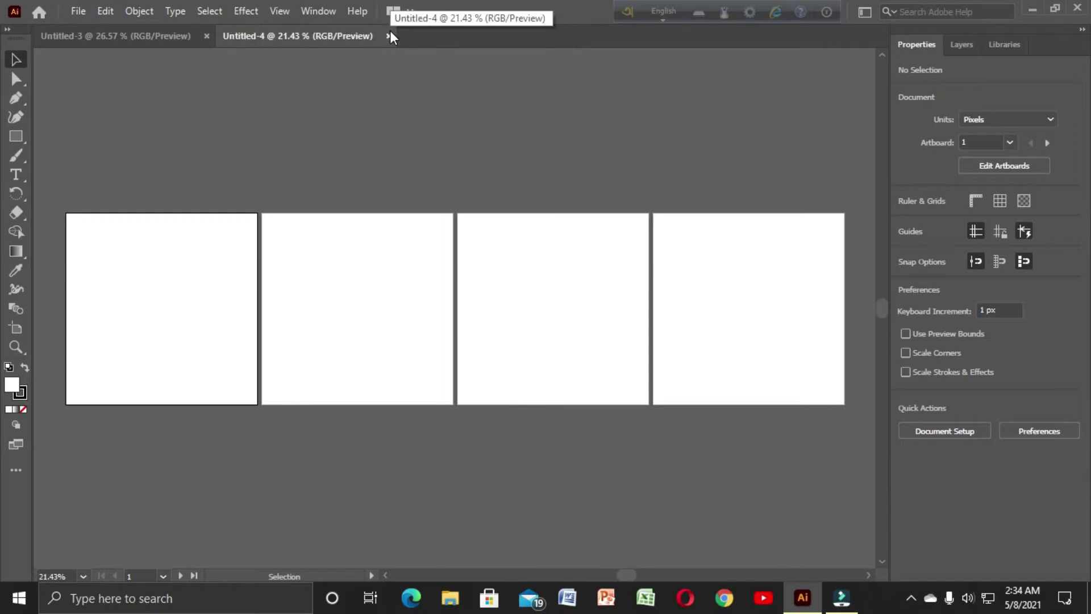
{"action": "left_click", "coordinate": [388, 35]}
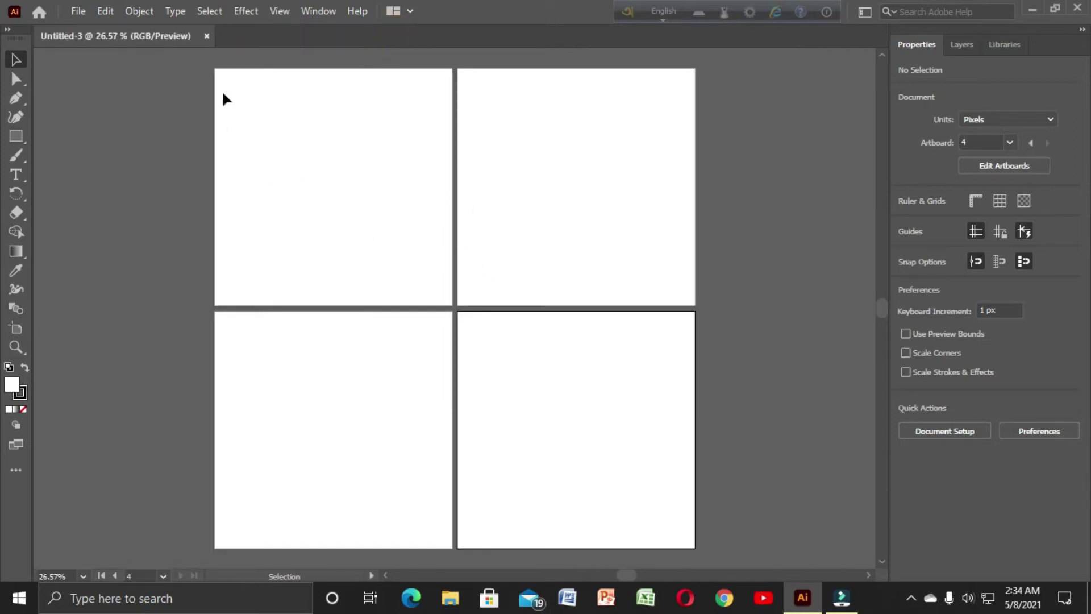
{"action": "left_click", "coordinate": [206, 35]}
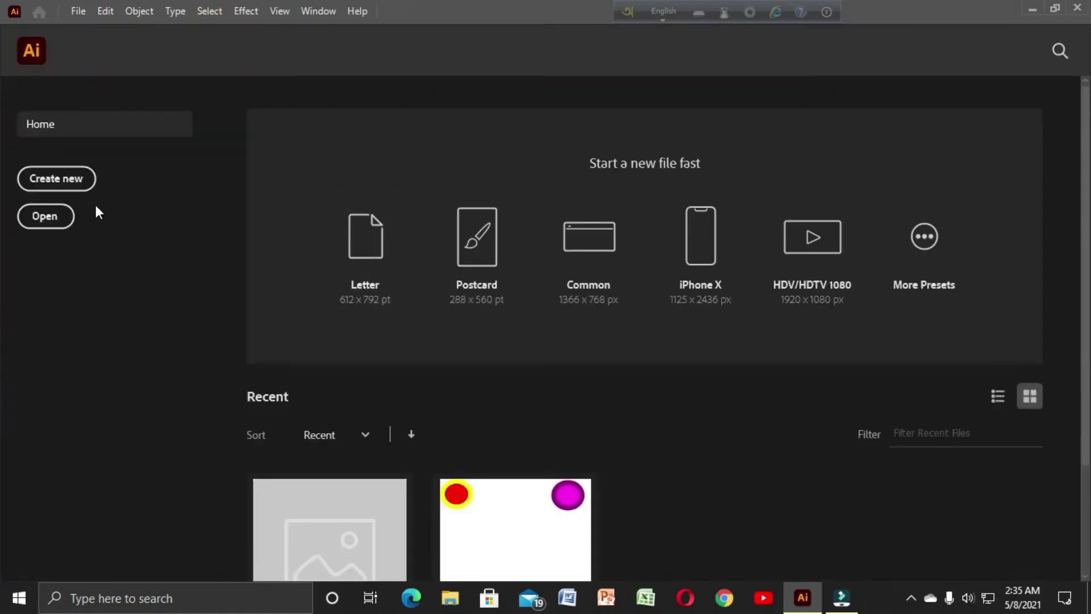
Create a new 960 x 960 px RGB document with a single artboard
{"action": "left_click", "coordinate": [68, 179]}
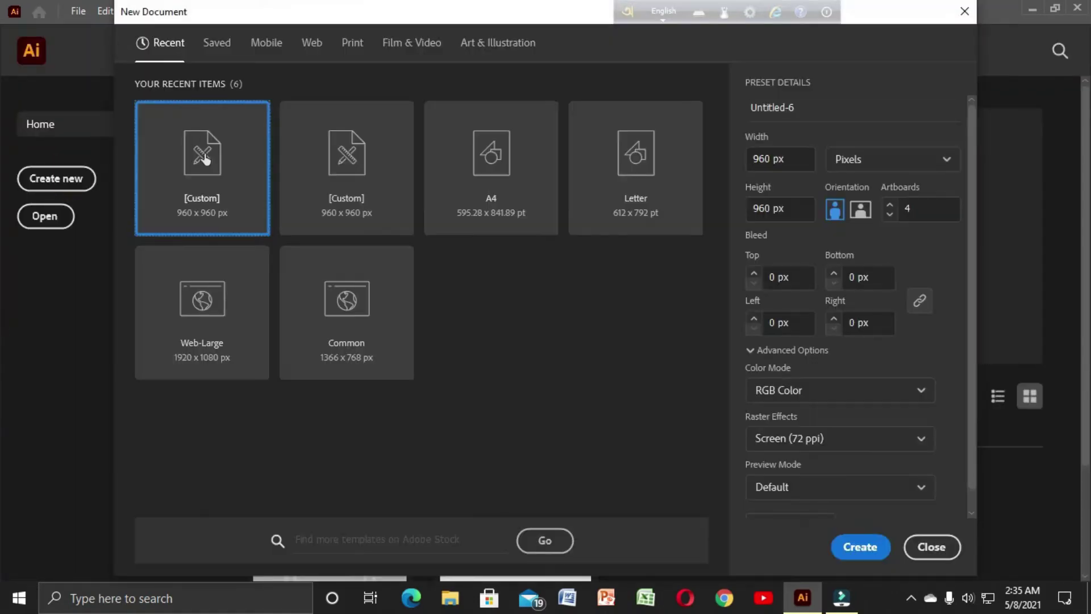
{"action": "left_click", "coordinate": [885, 215]}
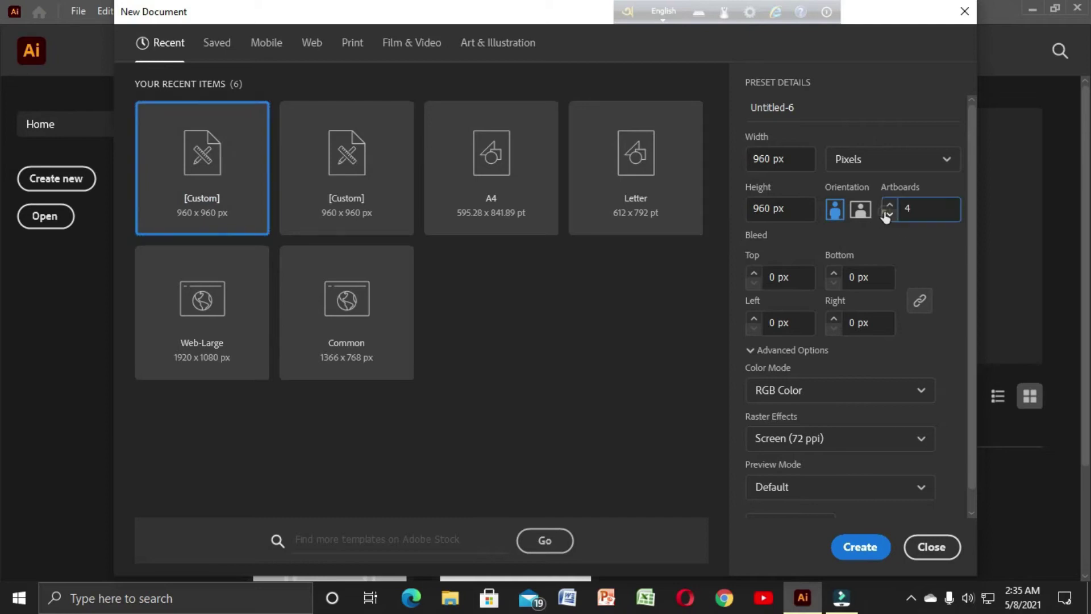
{"action": "left_click", "coordinate": [888, 216]}
{"action": "left_click", "coordinate": [860, 546]}
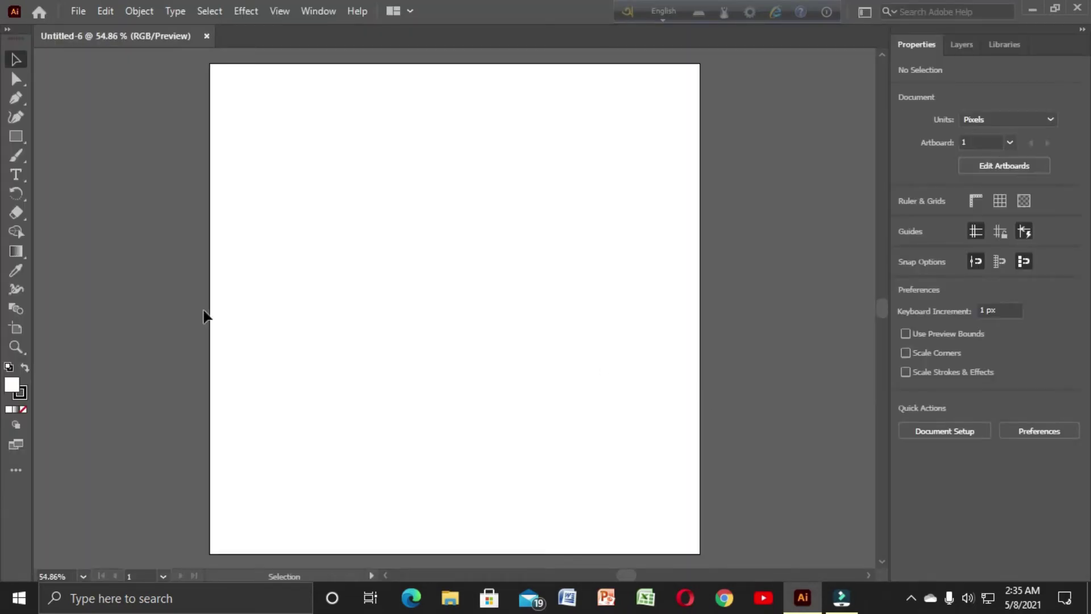
{"action": "scroll", "coordinate": [400, 264], "scroll_direction": "down", "scroll_amount": 2}
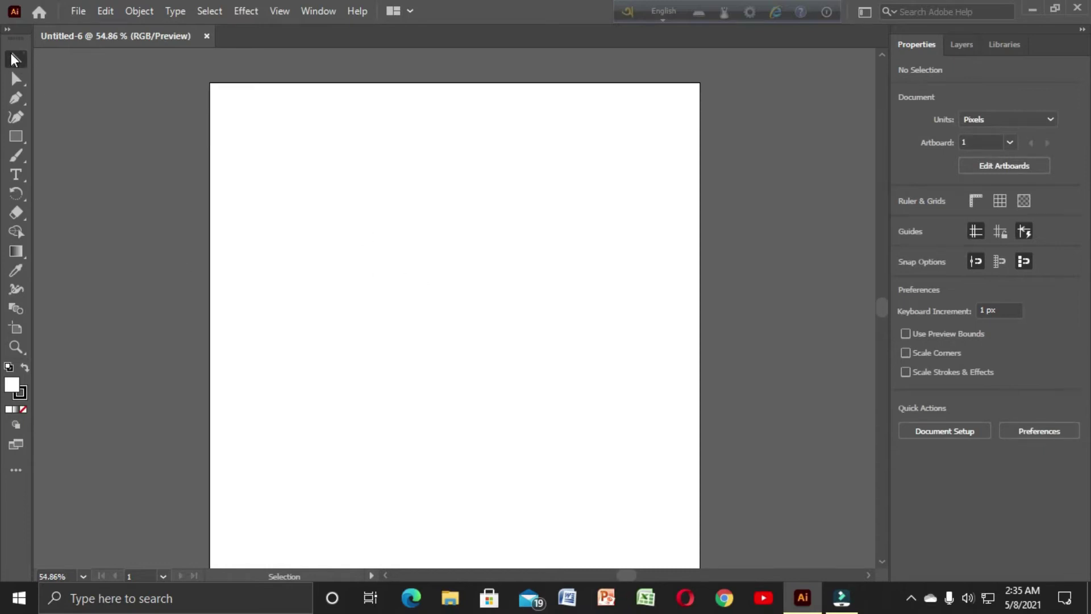
Draw a circle about 299 px in diameter in the upper part of the artboard with the Ellipse tool
{"action": "left_click", "coordinate": [14, 138]}
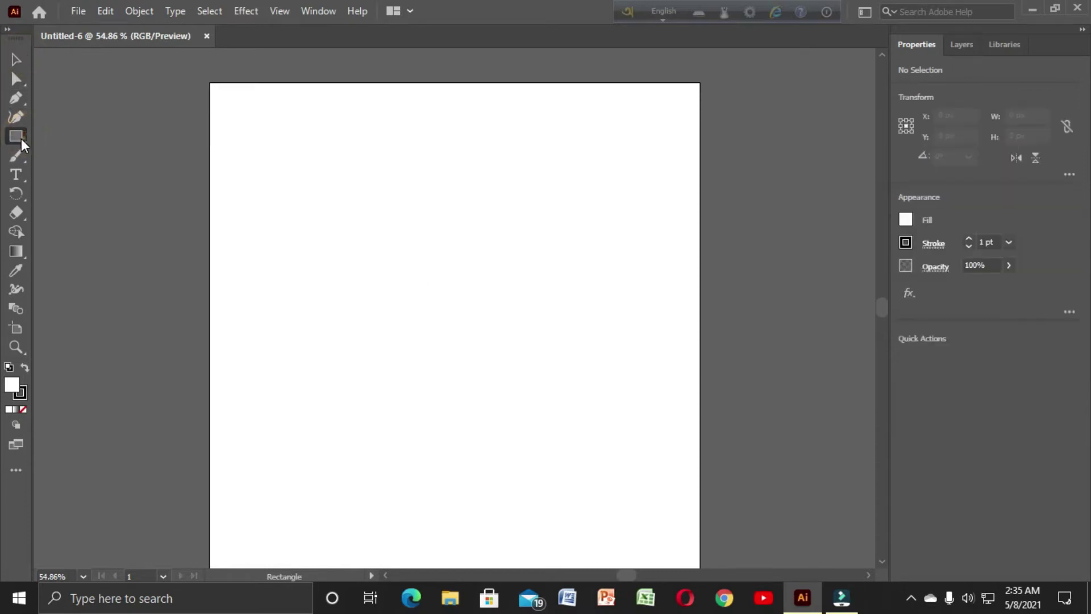
{"action": "left_click", "coordinate": [27, 136]}
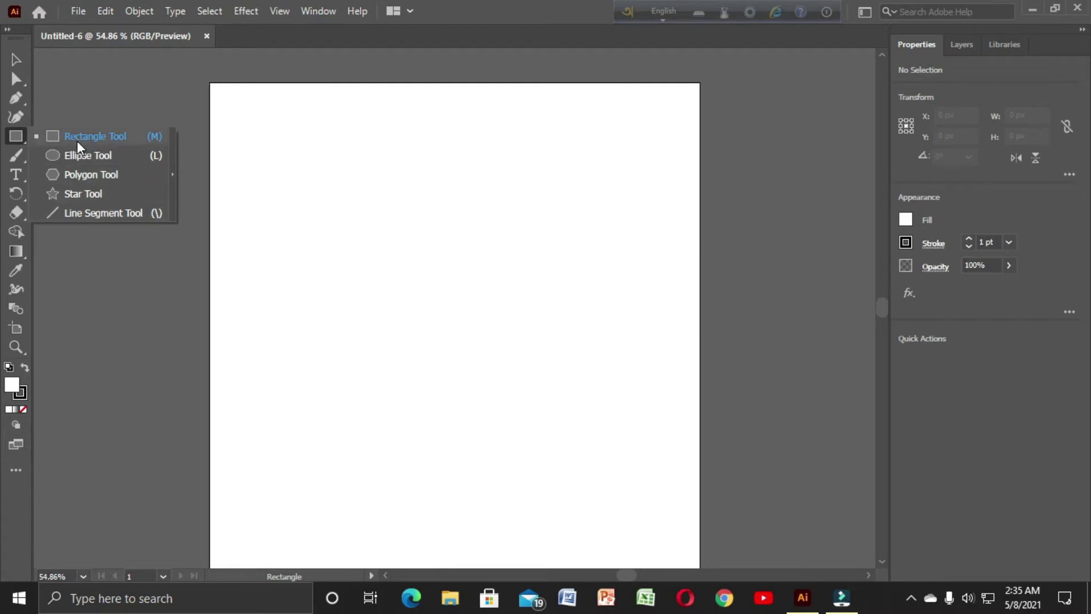
{"action": "left_click", "coordinate": [73, 155]}
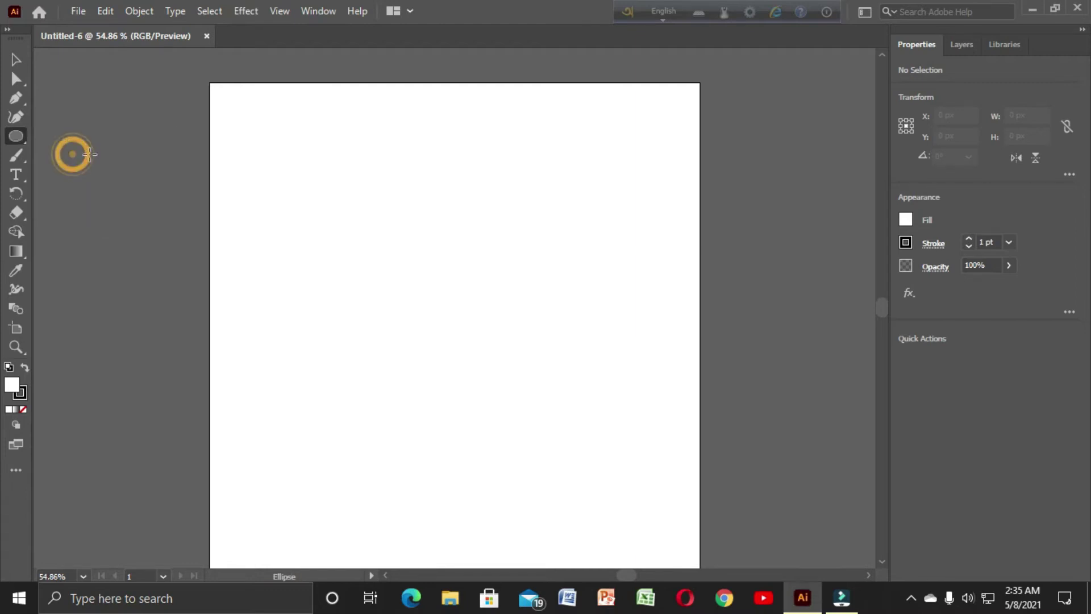
{"action": "left_click_drag", "start_coordinate": [294, 145], "coordinate": [446, 297]}
{"action": "left_click", "coordinate": [480, 284]}
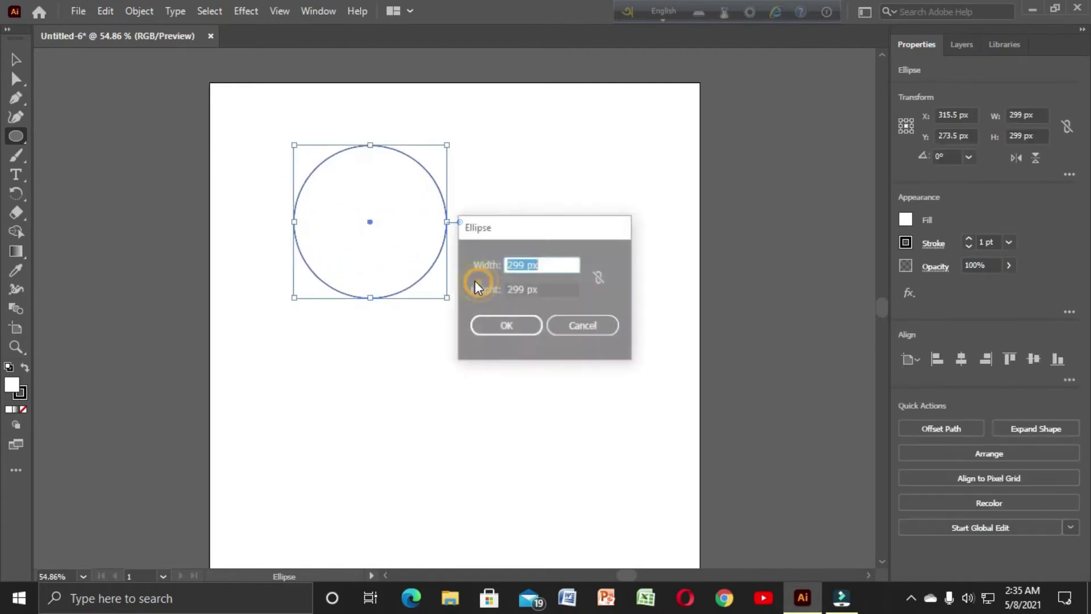
{"action": "left_click", "coordinate": [584, 326]}
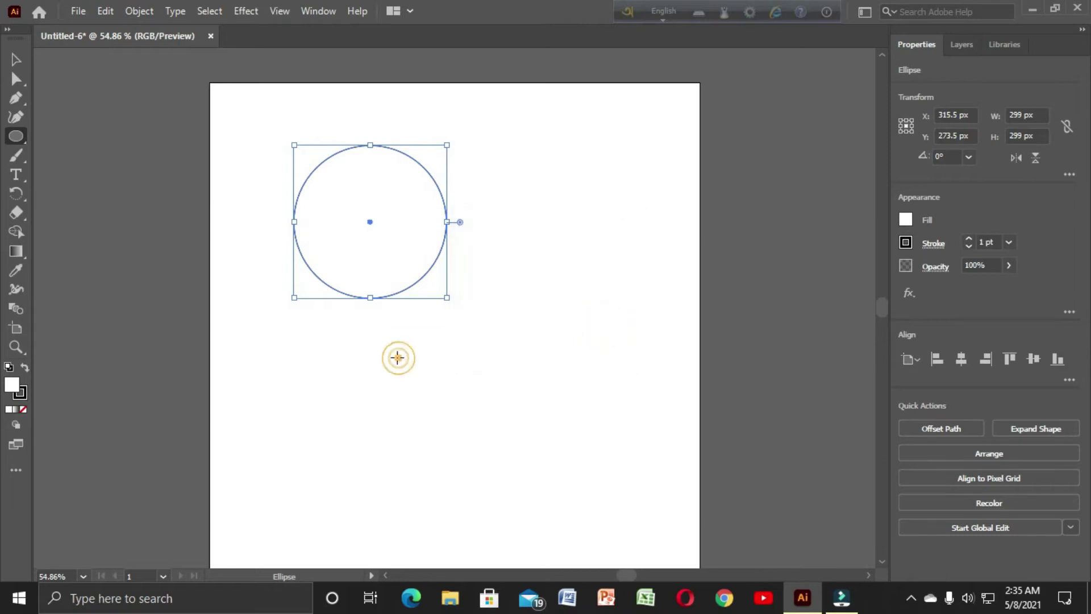
{"action": "left_click", "coordinate": [398, 358]}
{"action": "left_click", "coordinate": [578, 324]}
Move the circle diagonally down and to the right, to about X 387.5 px and Y 312.5 px
{"action": "left_click", "coordinate": [15, 61]}
{"action": "left_click_drag", "start_coordinate": [421, 238], "coordinate": [457, 259]}
{"action": "left_click", "coordinate": [543, 239]}
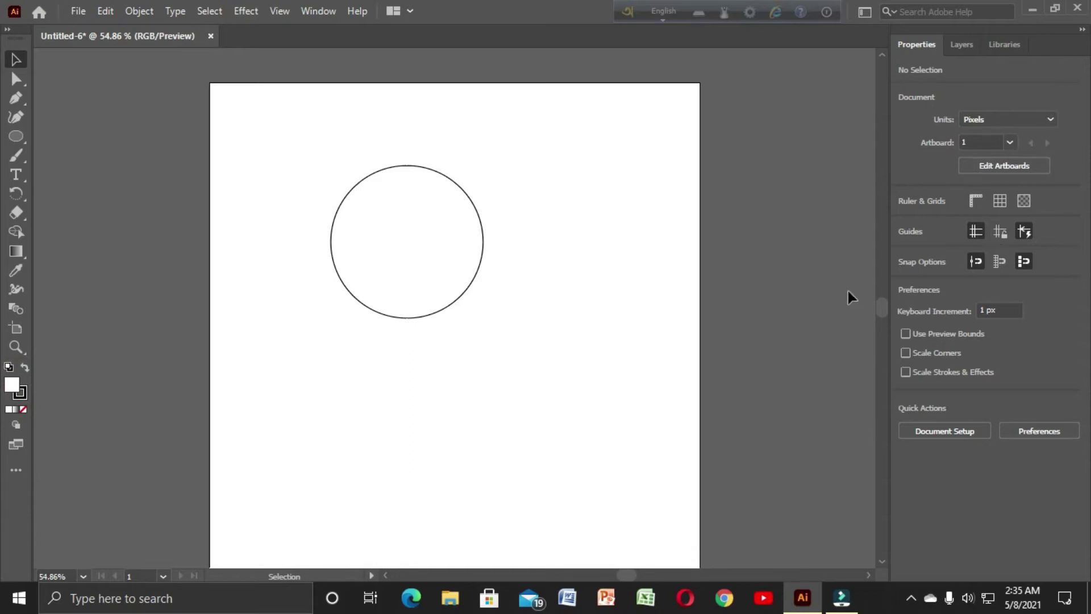
Fill the circle with the bright green swatch
{"action": "left_click", "coordinate": [20, 391]}
{"action": "left_click", "coordinate": [458, 223]}
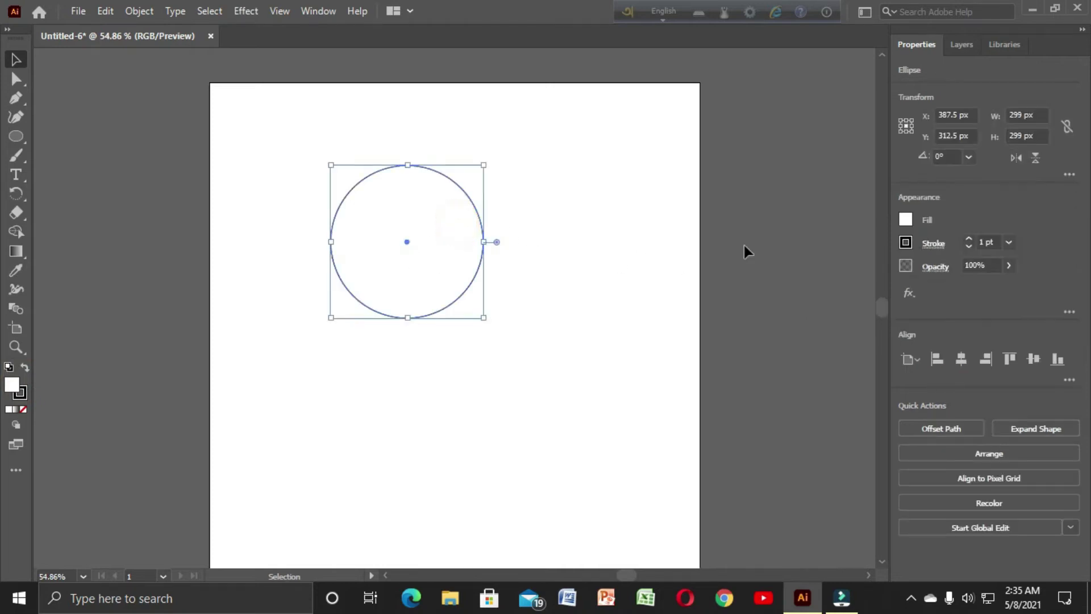
{"action": "left_click", "coordinate": [905, 220]}
{"action": "left_click", "coordinate": [802, 276]}
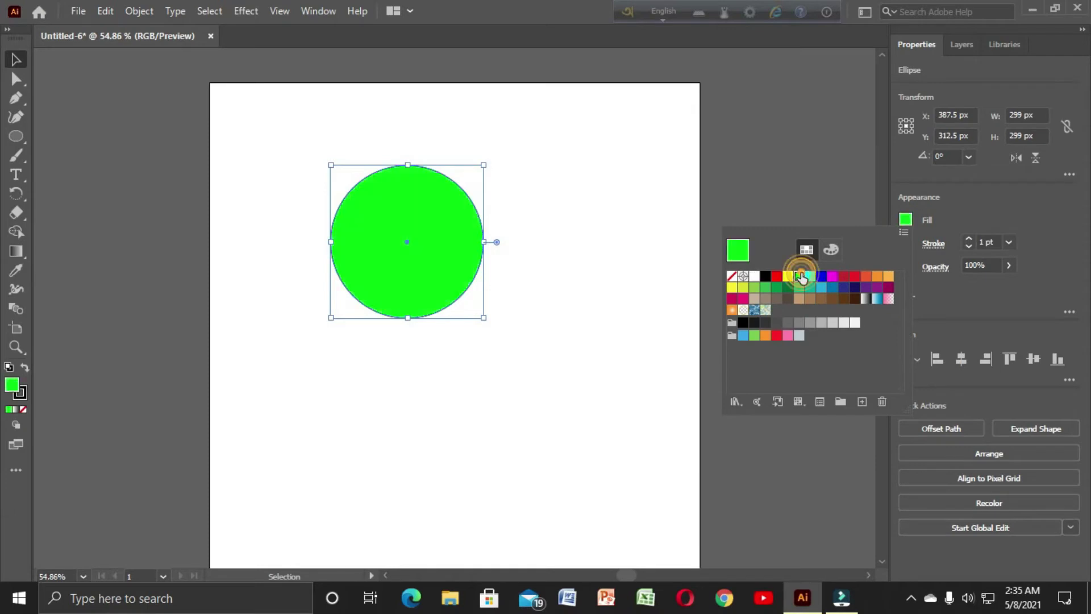
Give the circle a dark blue stroke, colour 17008B, with a weight of 25 pt
{"action": "left_click", "coordinate": [21, 395]}
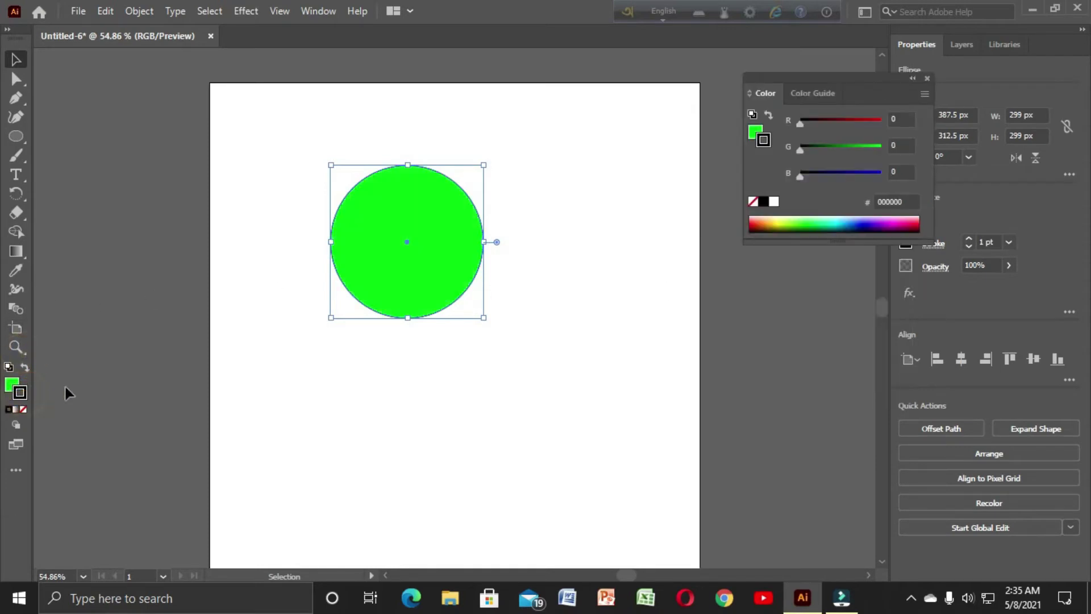
{"action": "left_click", "coordinate": [872, 221]}
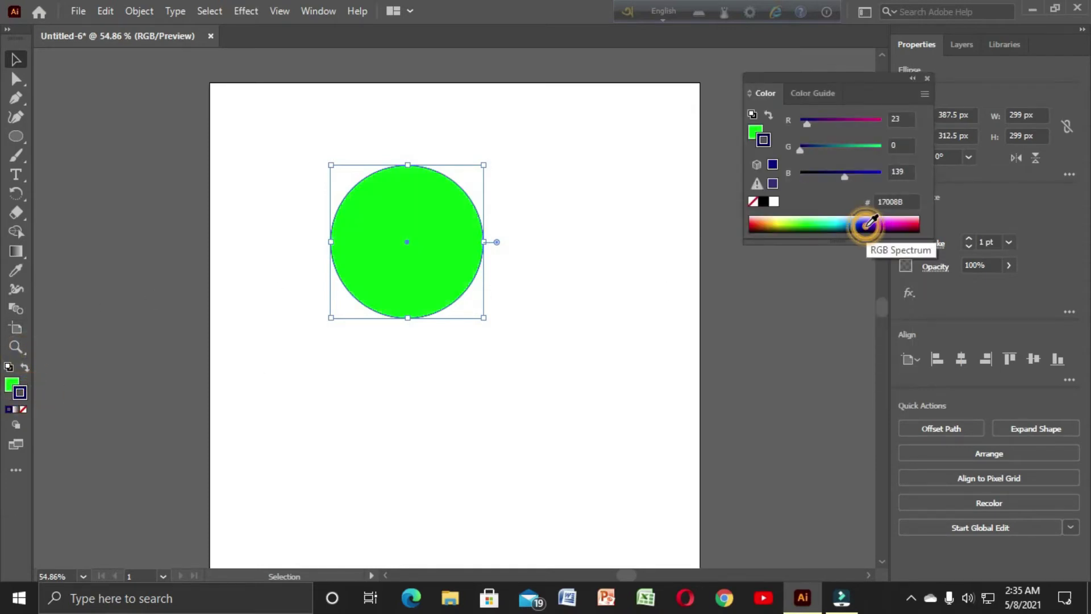
{"action": "left_click", "coordinate": [967, 238]}
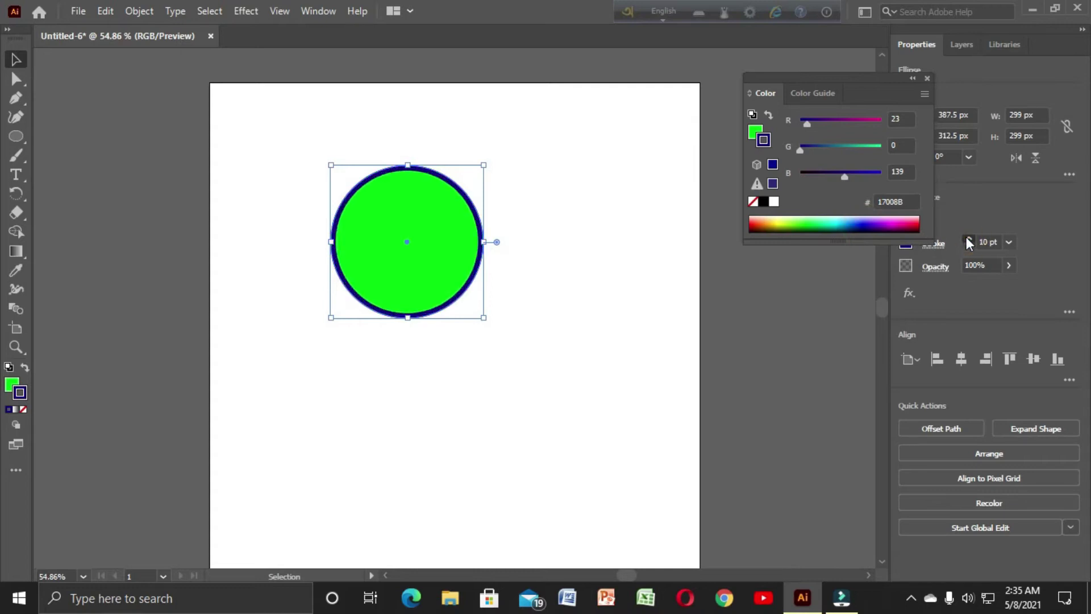
Move the circle near the artboard's upper-left corner and deselect it
{"action": "left_click", "coordinate": [510, 217]}
{"action": "left_click_drag", "start_coordinate": [404, 228], "coordinate": [433, 194]}
{"action": "left_click", "coordinate": [457, 165]}
{"action": "left_click", "coordinate": [517, 185]}
{"action": "left_click_drag", "start_coordinate": [353, 195], "coordinate": [331, 218]}
{"action": "left_click", "coordinate": [521, 210]}
{"action": "left_click", "coordinate": [487, 210]}
Draw two hexagons with the Polygon tool, one beside the circle and one below it
{"action": "left_click", "coordinate": [17, 137]}
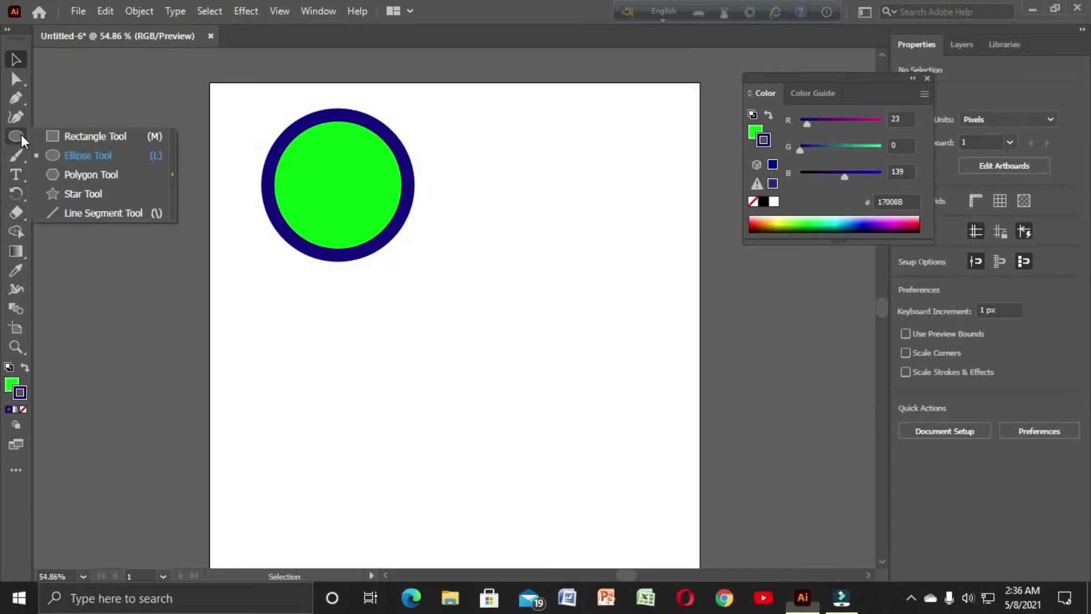
{"action": "left_click", "coordinate": [93, 174]}
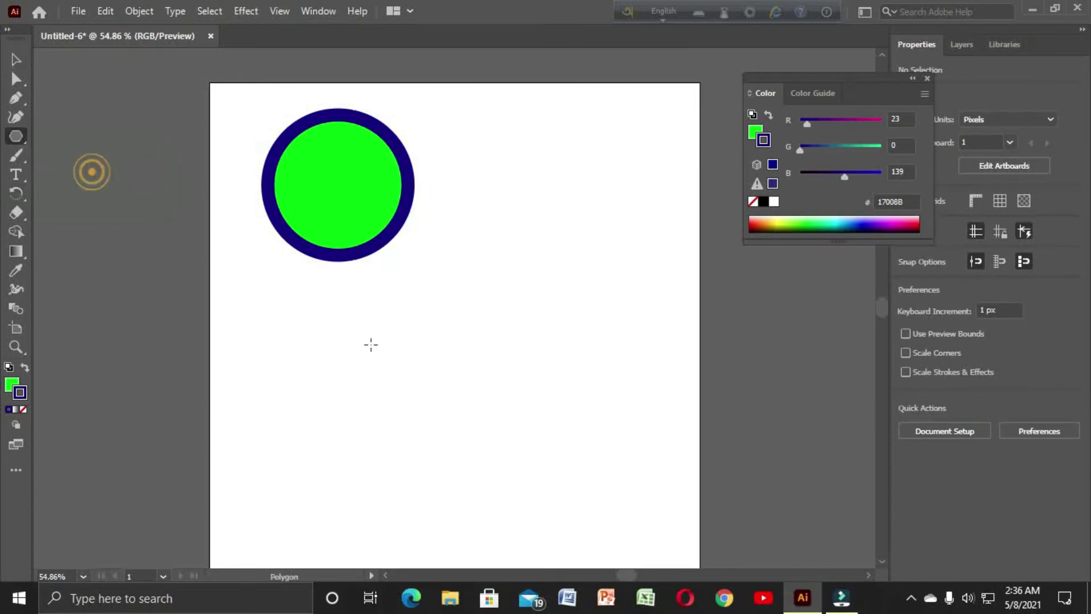
{"action": "left_click_drag", "start_coordinate": [489, 180], "coordinate": [560, 234]}
{"action": "left_click_drag", "start_coordinate": [469, 205], "coordinate": [534, 270]}
{"action": "left_click", "coordinate": [16, 59]}
{"action": "left_click", "coordinate": [559, 358]}
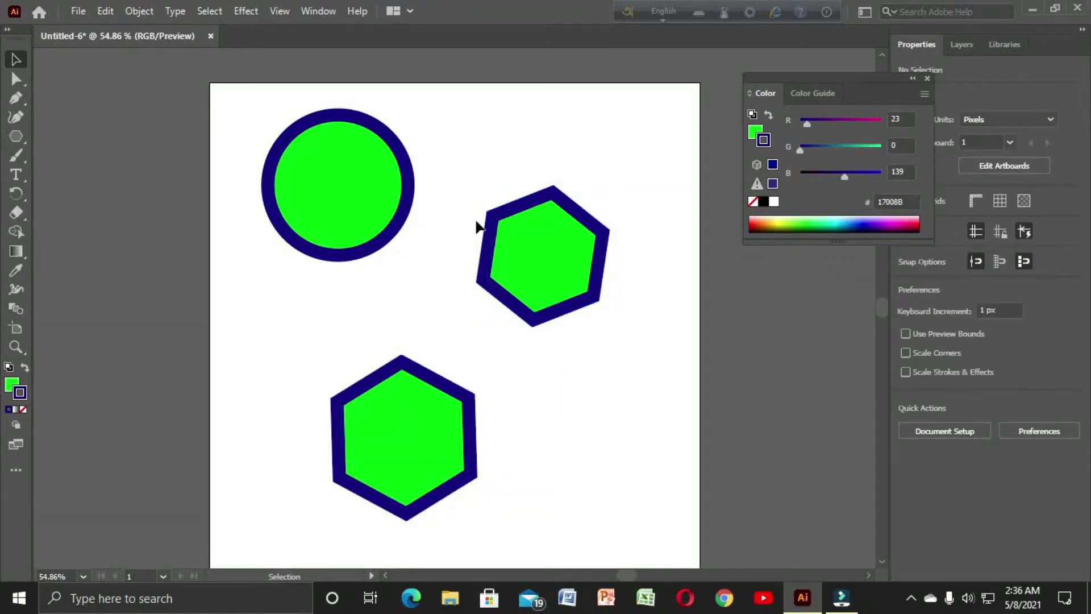
Delete both hexagons, leaving only the circle on the artboard
{"action": "left_click_drag", "start_coordinate": [484, 181], "coordinate": [649, 366]}
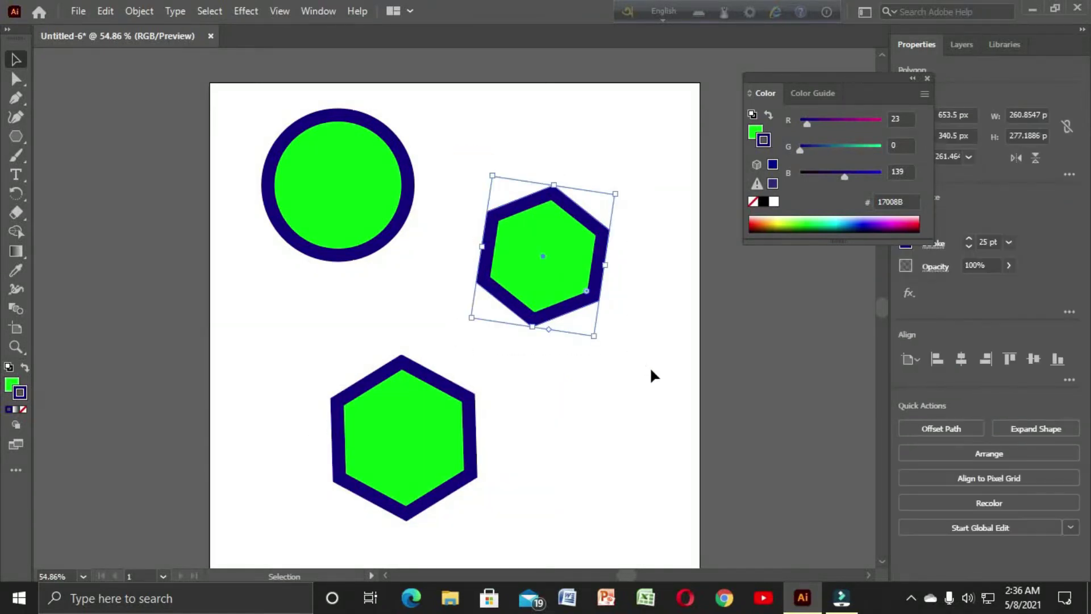
{"action": "key", "text": "Delete"}
{"action": "left_click_drag", "start_coordinate": [231, 359], "coordinate": [619, 540]}
{"action": "key", "text": "Delete"}
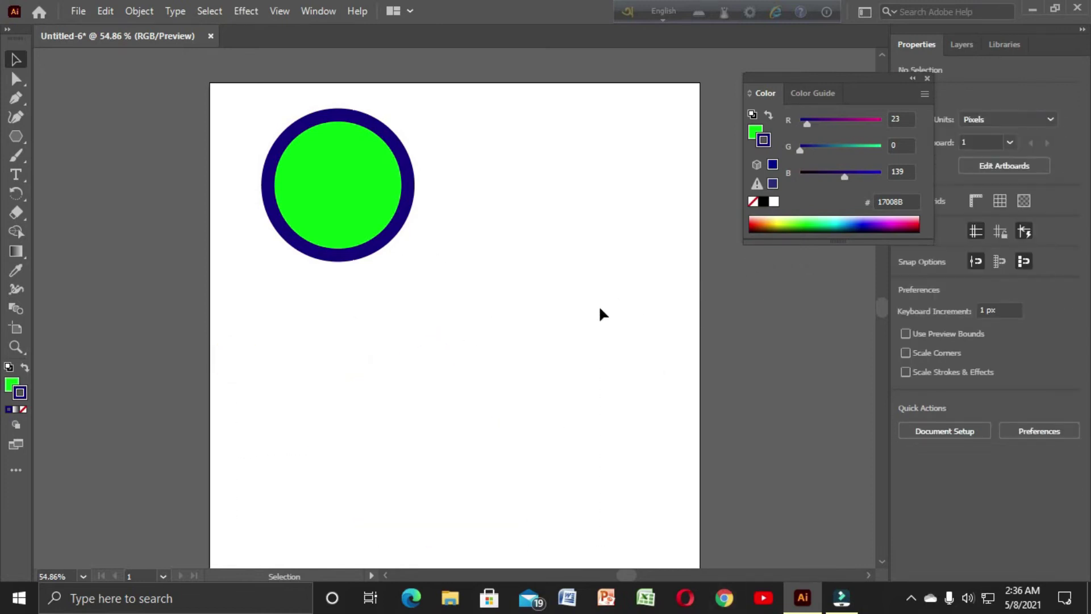
Draw a tilted five-pointed star about 327 x 333 px and place it to the right of the circle
{"action": "left_click_drag", "start_coordinate": [9, 141], "coordinate": [61, 188]}
{"action": "mouse_move", "coordinate": [322, 327]}
{"action": "left_mouse_down"}
{"action": "mouse_move", "coordinate": [414, 412]}
{"action": "mouse_move", "coordinate": [390, 387]}
{"action": "left_mouse_up"}
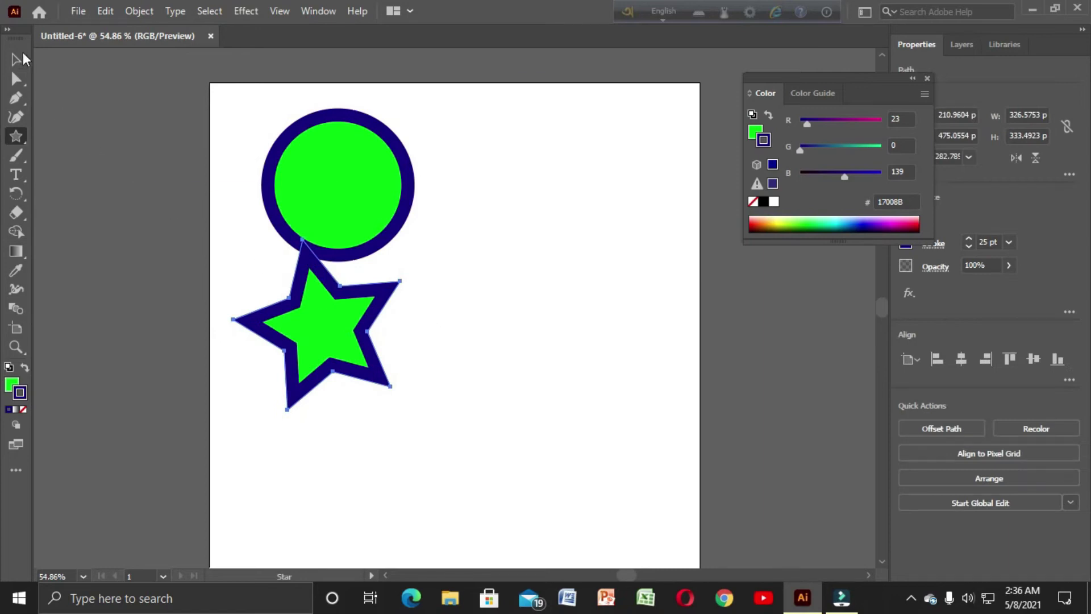
{"action": "left_click", "coordinate": [23, 57]}
{"action": "left_click_drag", "start_coordinate": [346, 343], "coordinate": [566, 220]}
{"action": "right_click", "coordinate": [604, 367]}
{"action": "left_click", "coordinate": [517, 383]}
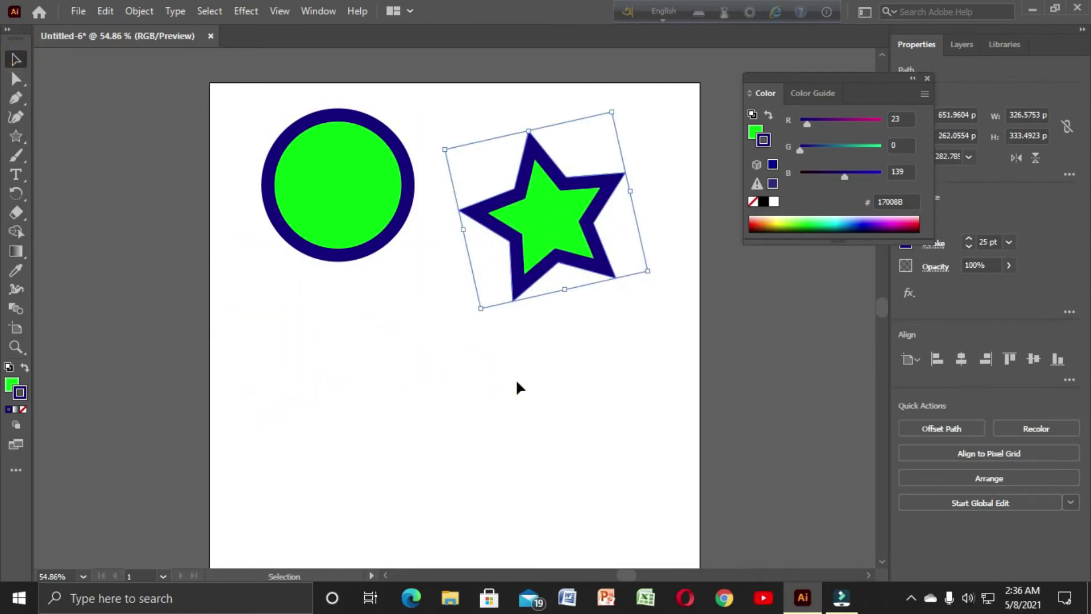
{"action": "left_click", "coordinate": [517, 383]}
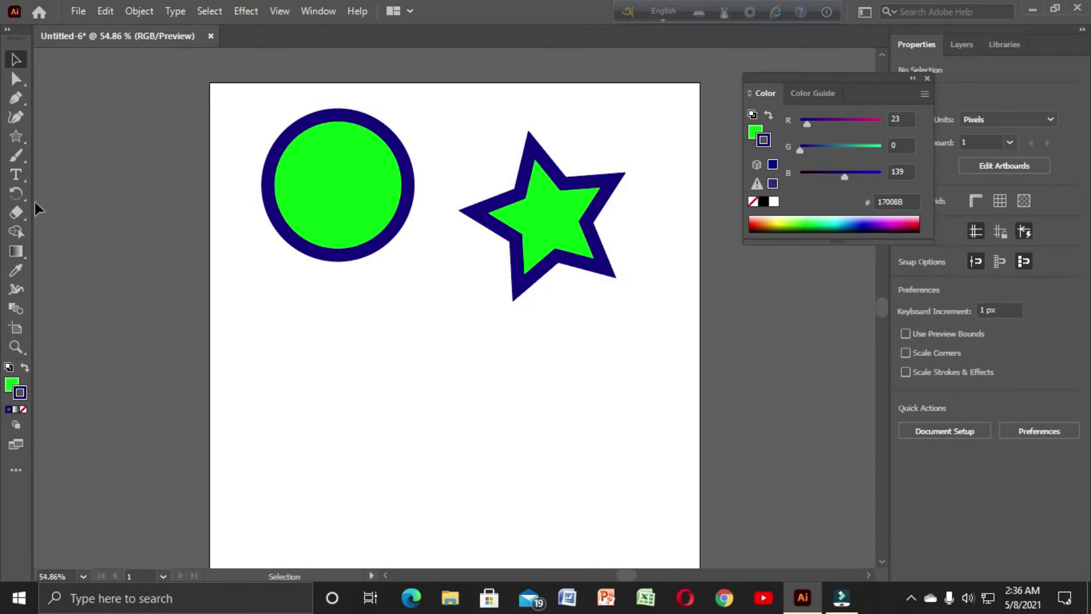
Draw a gently sloping line about 535 px wide below the shapes, and move the line and star farther apart
{"action": "right_click", "coordinate": [14, 138]}
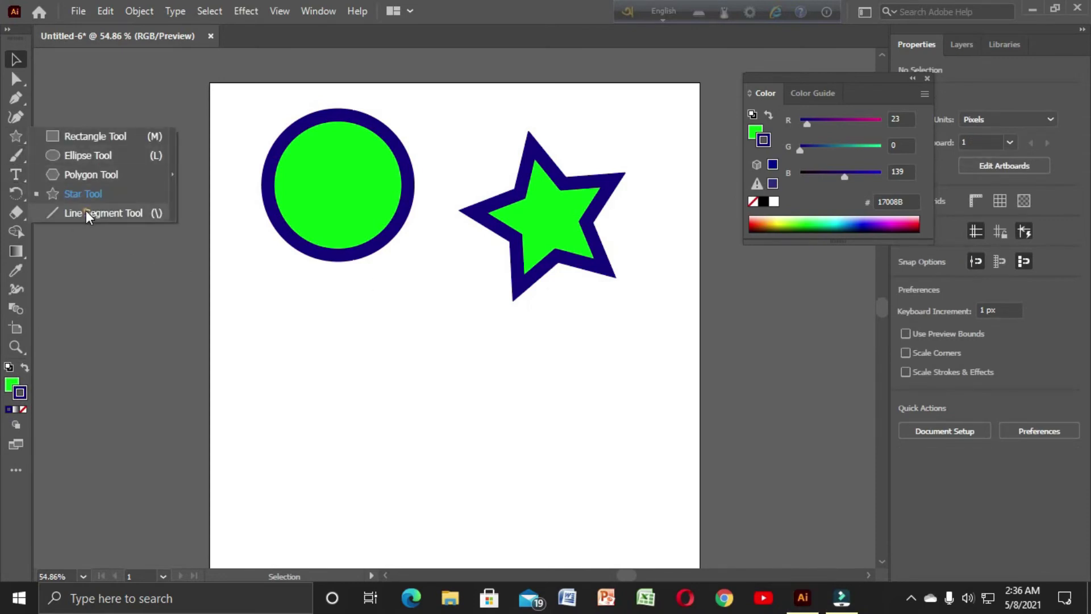
{"action": "left_click", "coordinate": [86, 212]}
{"action": "left_click_drag", "start_coordinate": [274, 310], "coordinate": [547, 337]}
{"action": "left_click", "coordinate": [16, 59]}
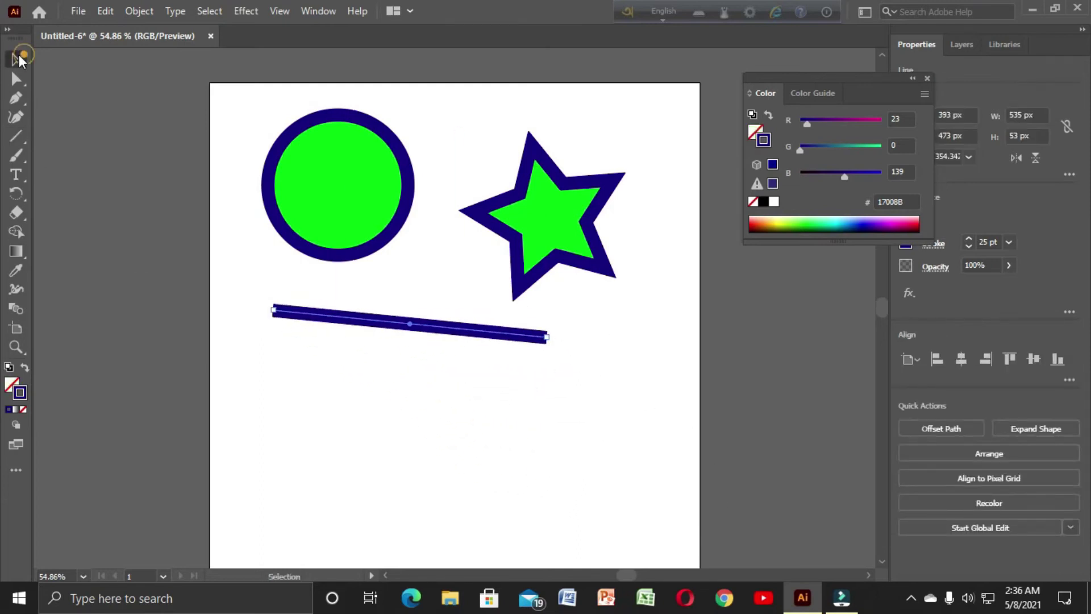
{"action": "left_click_drag", "start_coordinate": [360, 319], "coordinate": [377, 406]}
{"action": "left_click_drag", "start_coordinate": [533, 178], "coordinate": [569, 147]}
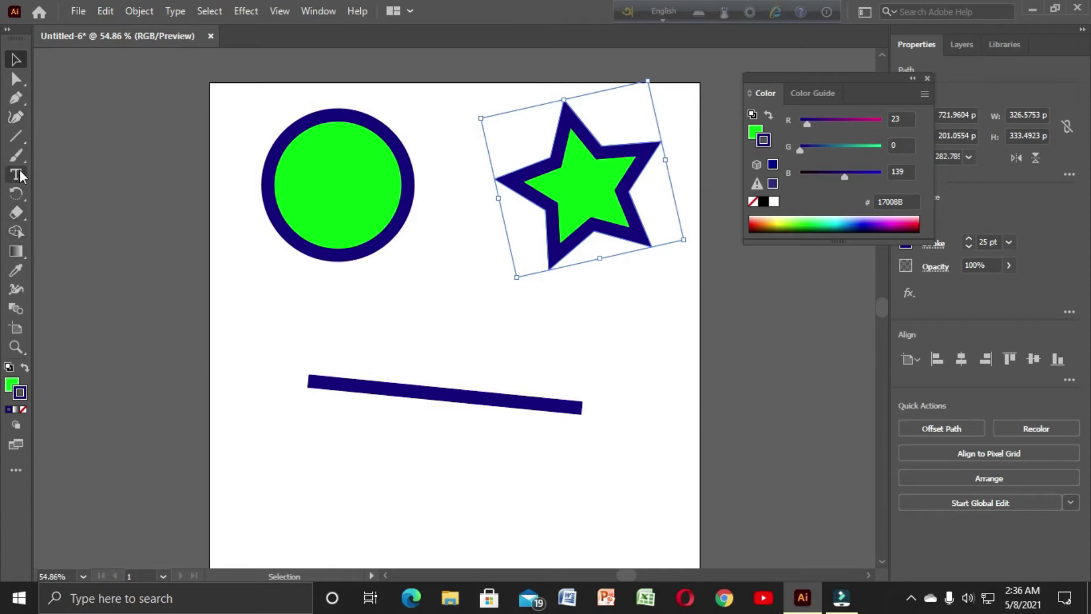
Activate the Rectangle, Ellipse, Polygon, Star and Line Segment tools one after another, returning to the Rectangle tool
{"action": "right_click", "coordinate": [19, 194]}
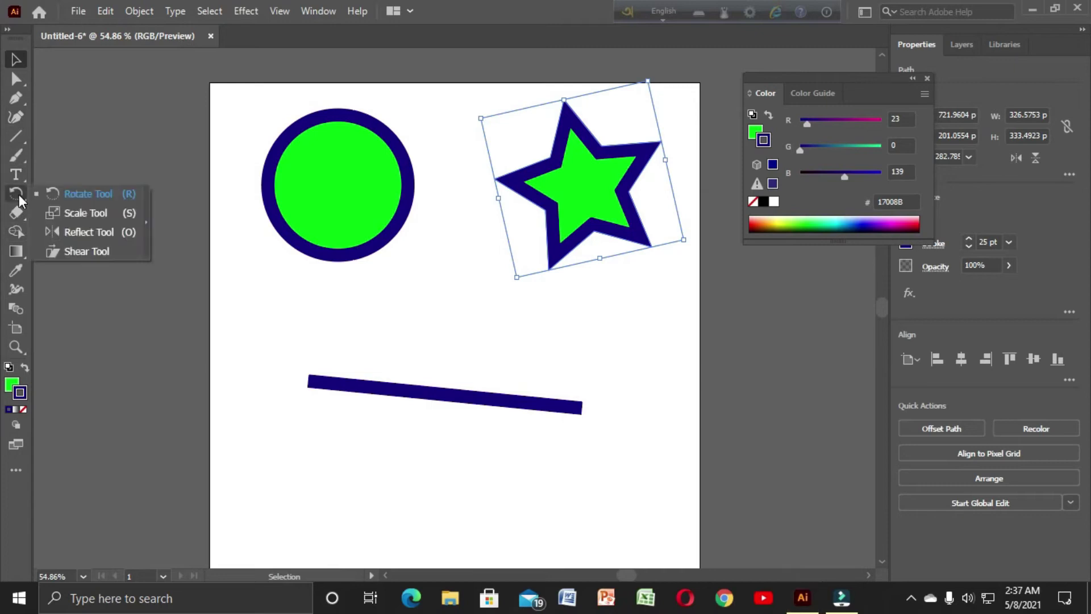
{"action": "left_click", "coordinate": [84, 163]}
{"action": "right_click", "coordinate": [19, 142]}
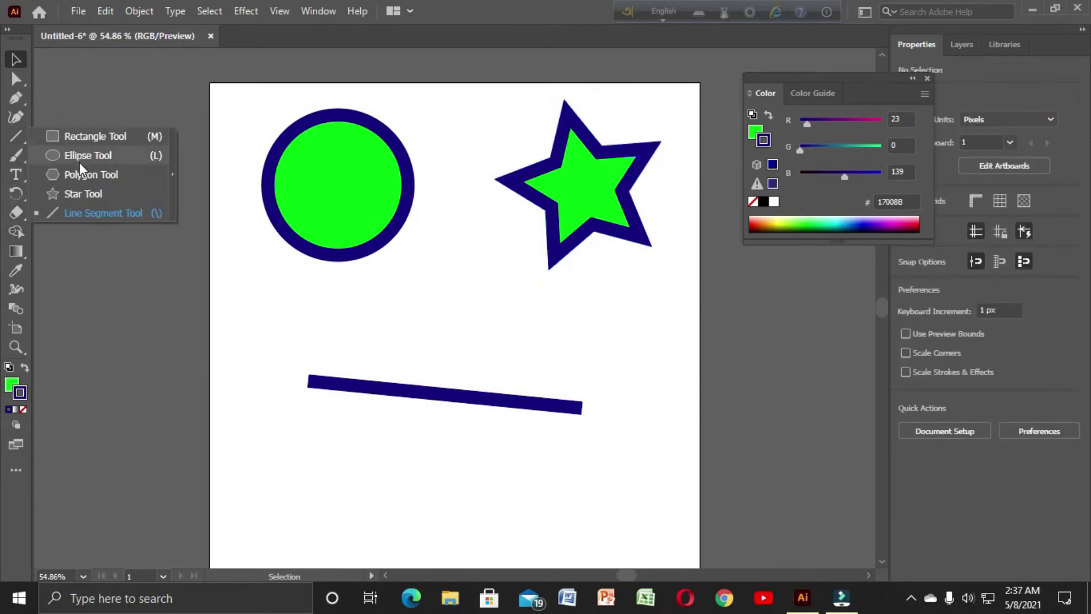
{"action": "left_click", "coordinate": [91, 137]}
{"action": "right_click", "coordinate": [20, 142]}
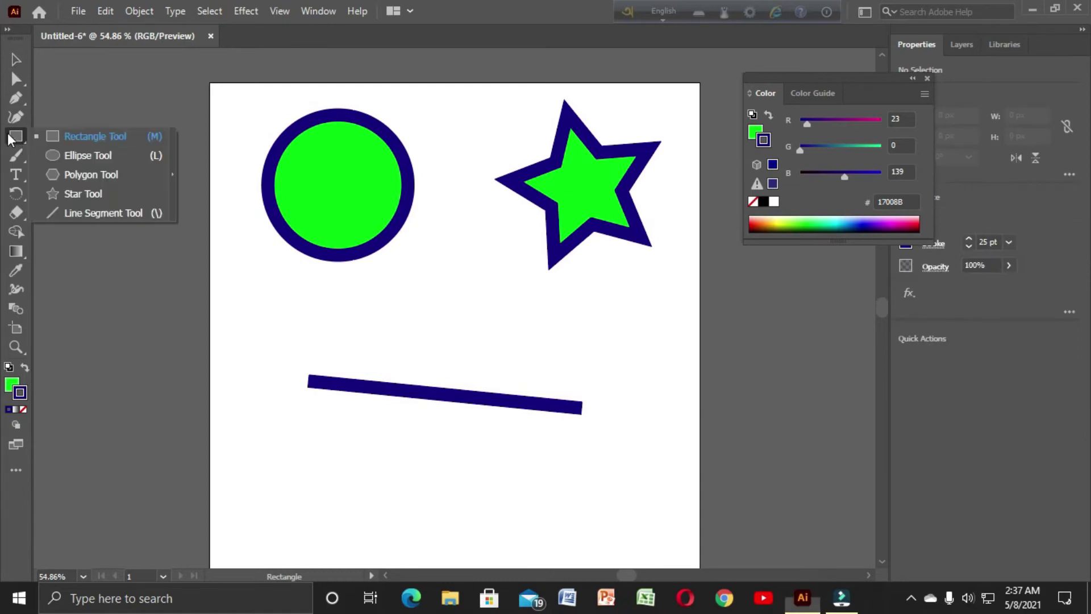
{"action": "left_click", "coordinate": [66, 154]}
{"action": "right_click", "coordinate": [17, 141]}
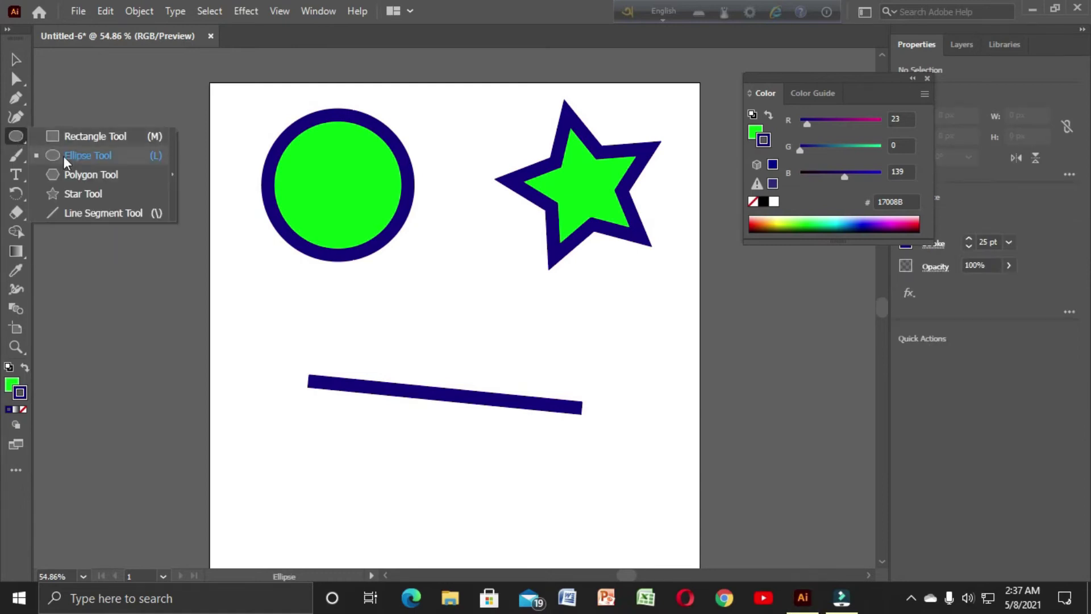
{"action": "left_click", "coordinate": [84, 175]}
{"action": "right_click", "coordinate": [17, 141]}
{"action": "left_click", "coordinate": [80, 194]}
{"action": "right_click", "coordinate": [17, 140]}
{"action": "left_click", "coordinate": [91, 214]}
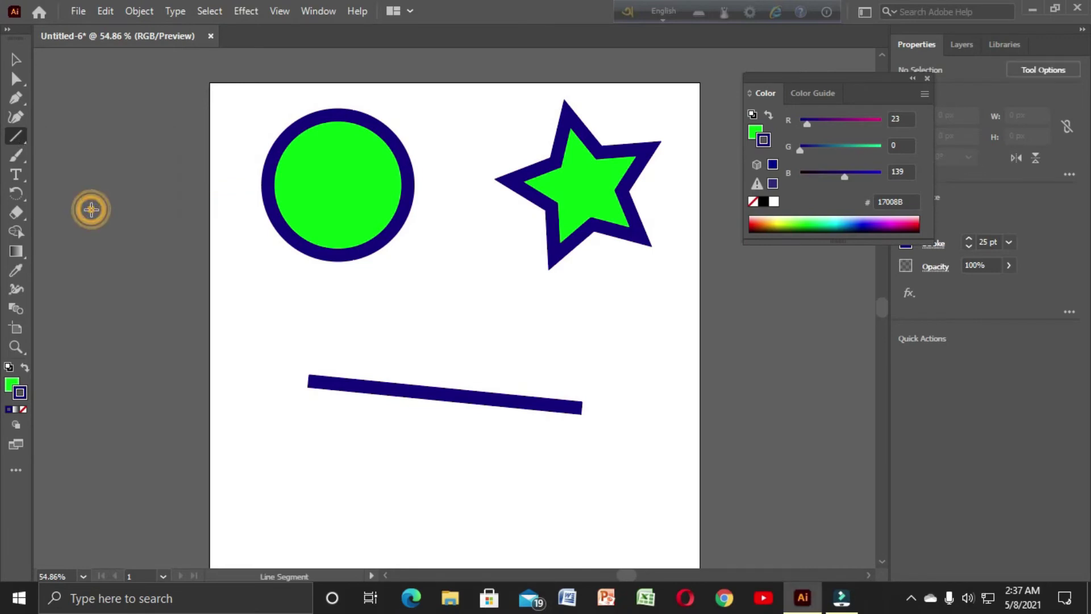
{"action": "right_click", "coordinate": [25, 140]}
{"action": "left_click", "coordinate": [57, 135]}
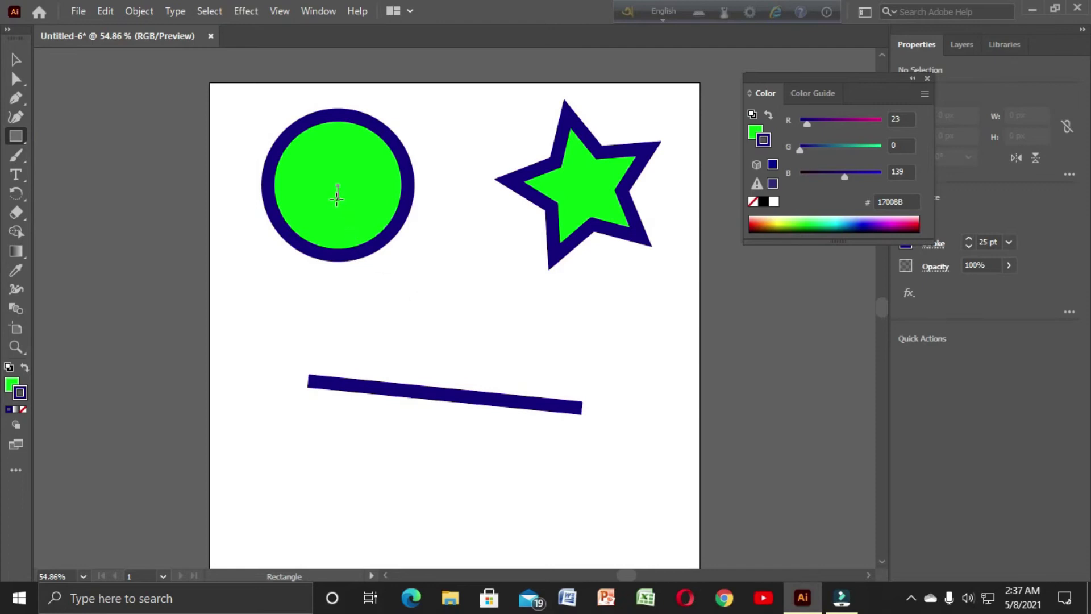
Move the circle with the Selection tool and stretch it into a slightly taller oval about 290 x 317 px
{"action": "left_click", "coordinate": [337, 197]}
{"action": "key", "text": "Escape"}
{"action": "left_click", "coordinate": [21, 57]}
{"action": "left_click_drag", "start_coordinate": [324, 187], "coordinate": [313, 179]}
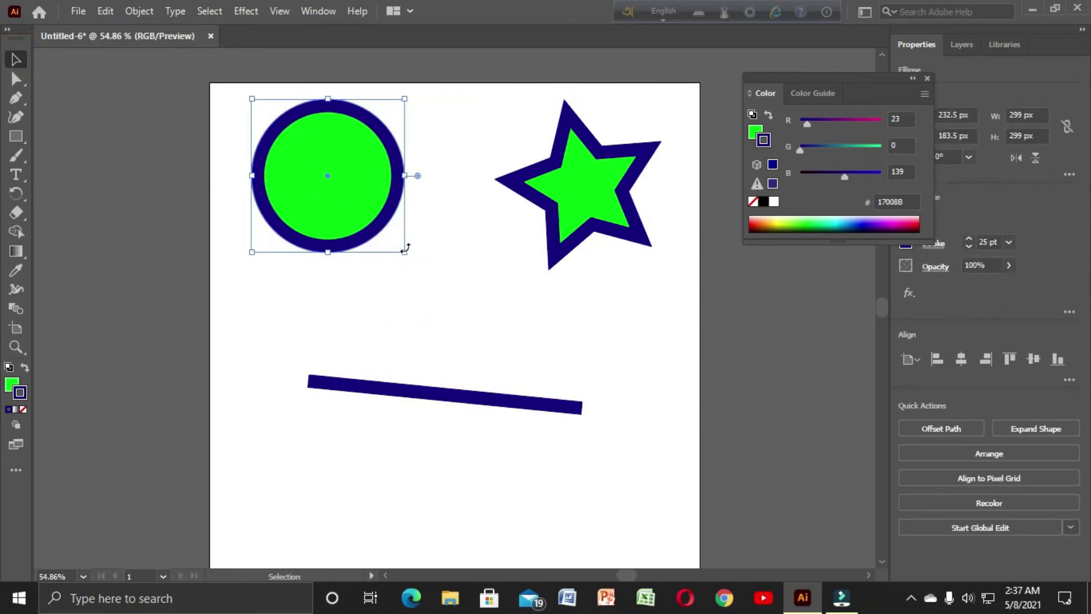
{"action": "mouse_move", "coordinate": [404, 255]}
{"action": "left_mouse_down"}
{"action": "mouse_move", "coordinate": [467, 309]}
{"action": "mouse_move", "coordinate": [399, 261]}
{"action": "left_mouse_up"}
{"action": "left_click_drag", "start_coordinate": [344, 149], "coordinate": [371, 181]}
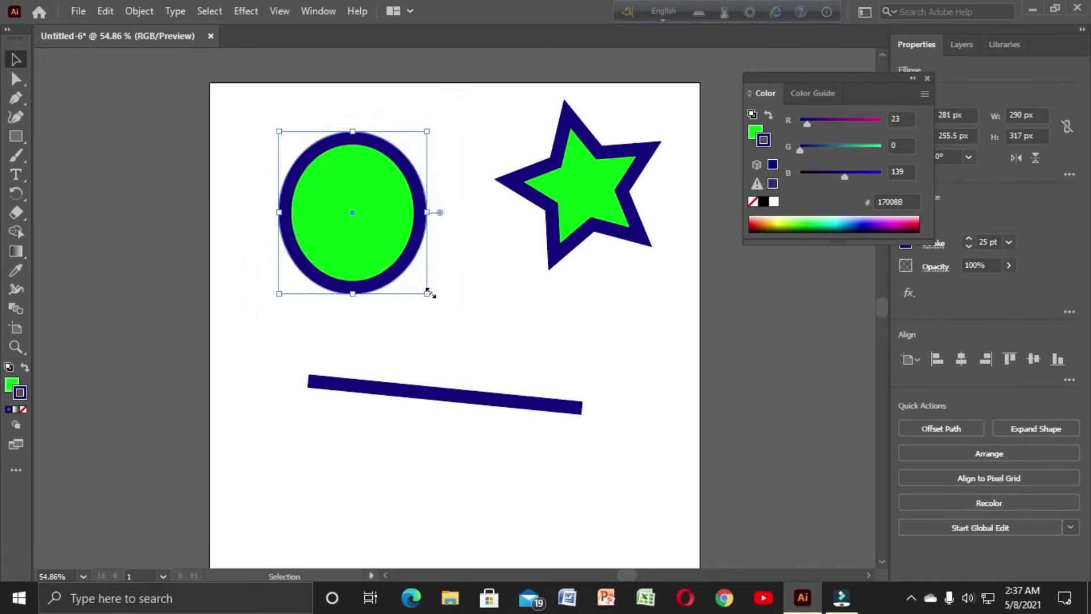
{"action": "mouse_move", "coordinate": [430, 288]}
{"action": "left_mouse_down"}
{"action": "mouse_move", "coordinate": [441, 230]}
{"action": "mouse_move", "coordinate": [381, 136]}
{"action": "mouse_move", "coordinate": [286, 166]}
{"action": "mouse_move", "coordinate": [400, 293]}
{"action": "mouse_move", "coordinate": [434, 301]}
{"action": "left_mouse_up"}
Shorten the line to about 396 px and tilt it to about -30° by moving its right endpoint
{"action": "left_click", "coordinate": [561, 396]}
{"action": "left_click", "coordinate": [565, 402]}
{"action": "left_click_drag", "start_coordinate": [582, 410], "coordinate": [482, 482]}
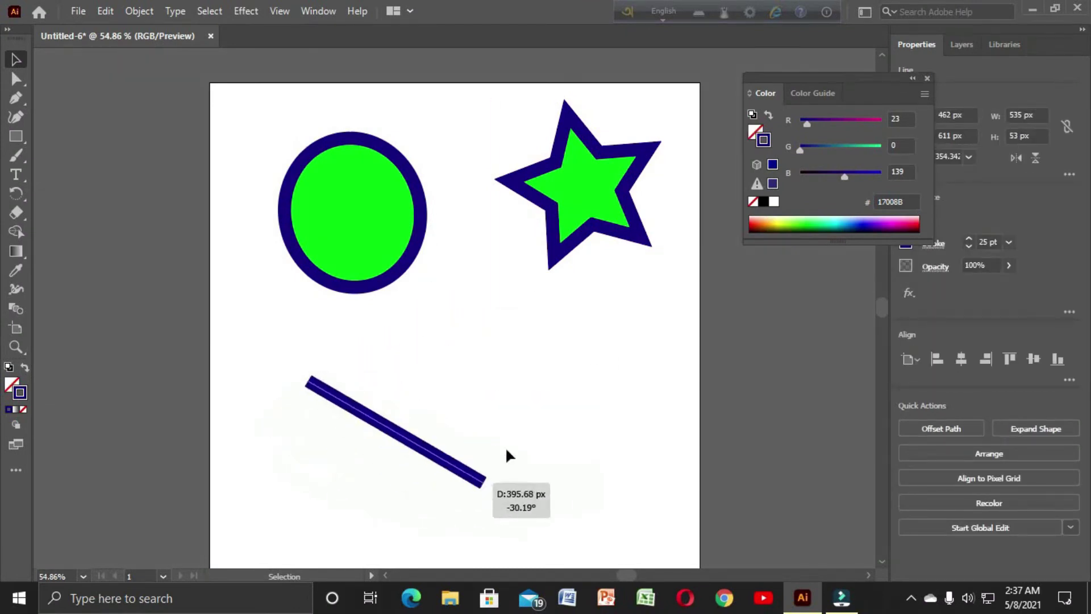
Rotate the star until one point faces straight down, and shift the oval and the star to the left
{"action": "right_click", "coordinate": [591, 168]}
{"action": "left_click", "coordinate": [549, 199]}
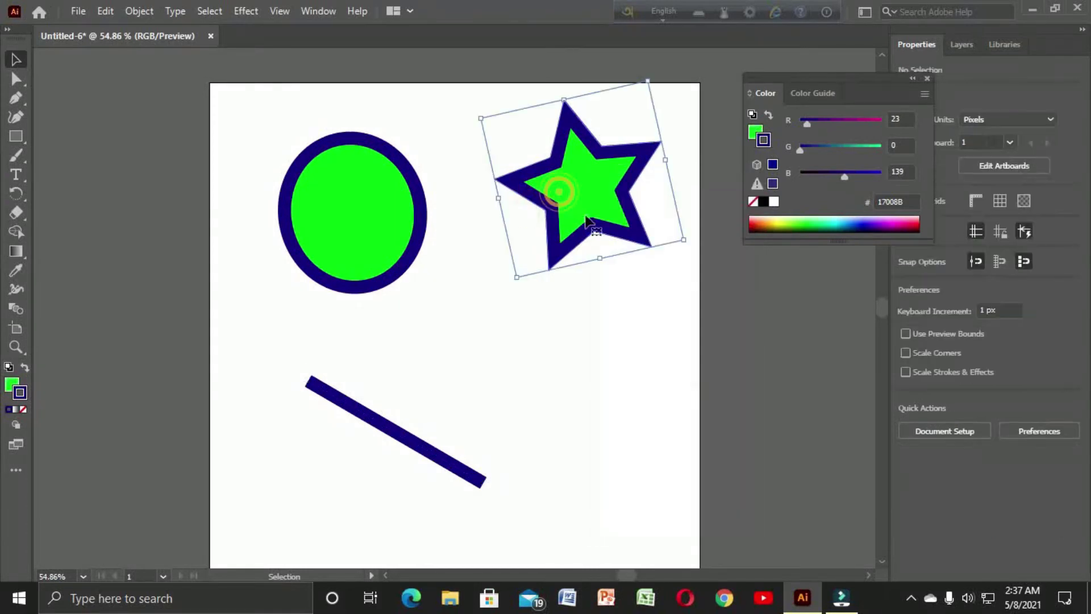
{"action": "left_click_drag", "start_coordinate": [684, 235], "coordinate": [587, 258]}
{"action": "left_click", "coordinate": [497, 326]}
{"action": "left_click_drag", "start_coordinate": [312, 195], "coordinate": [263, 186]}
{"action": "left_click_drag", "start_coordinate": [592, 176], "coordinate": [535, 165]}
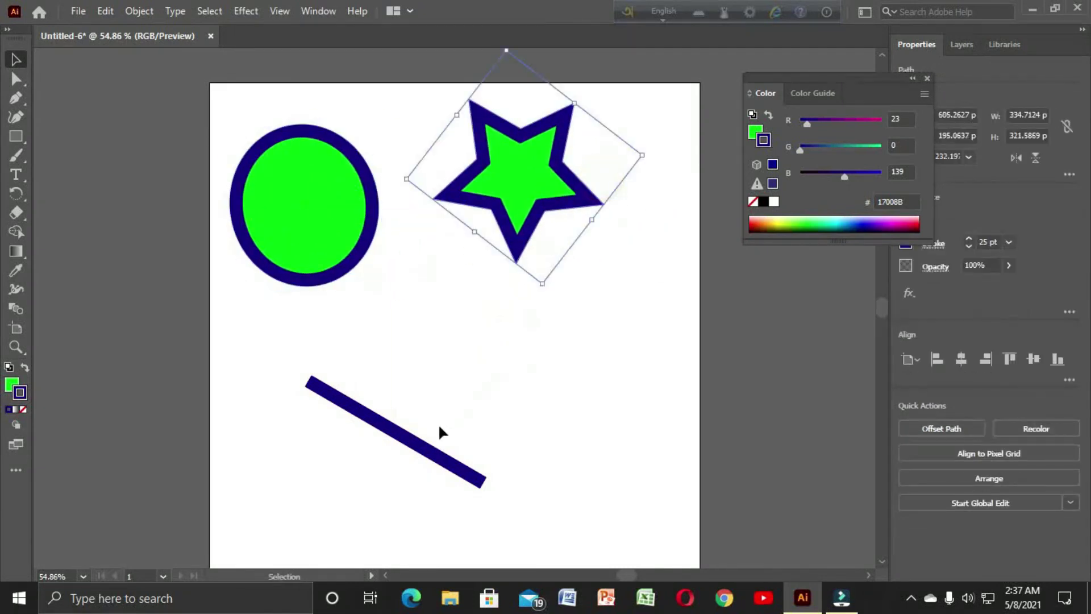
Delete the slanted line and the star, keeping only the green shape on the artboard
{"action": "left_click", "coordinate": [432, 451]}
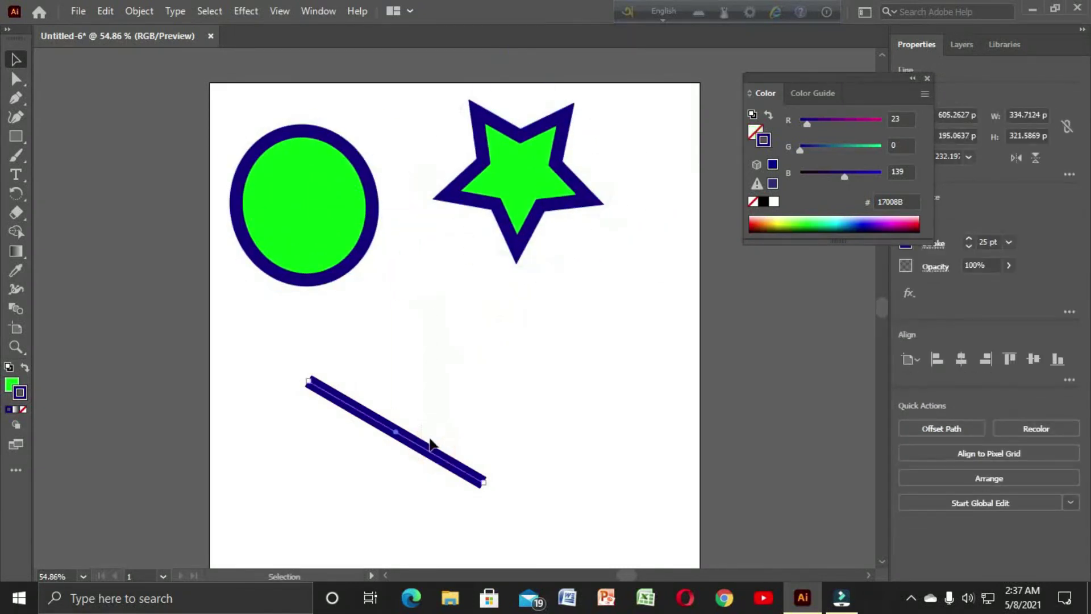
{"action": "left_click", "coordinate": [444, 395]}
{"action": "left_click_drag", "start_coordinate": [234, 317], "coordinate": [571, 538]}
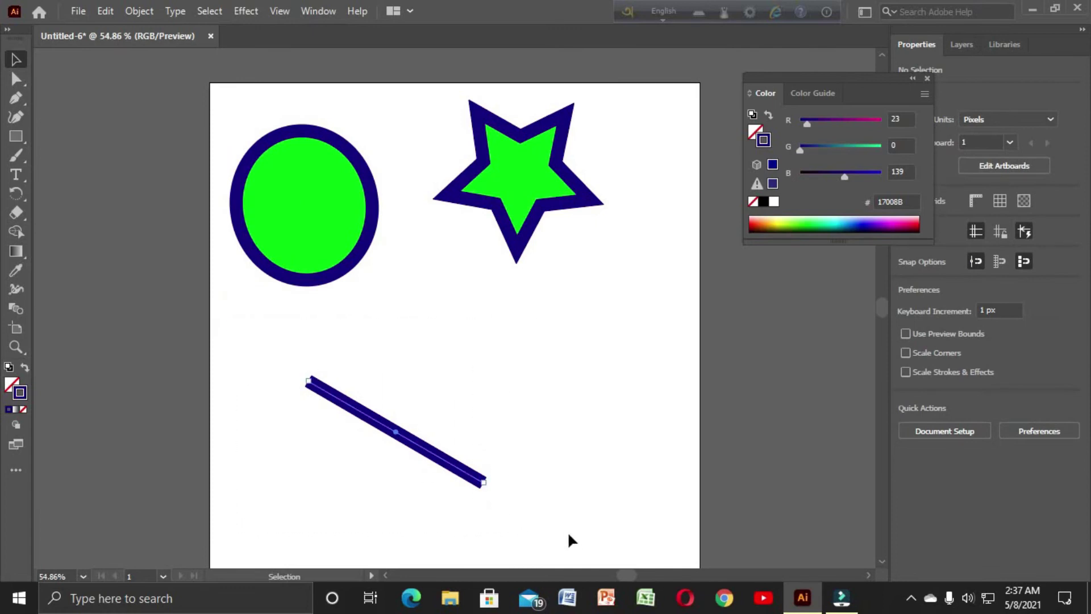
{"action": "key", "text": "Delete"}
{"action": "left_click_drag", "start_coordinate": [434, 102], "coordinate": [625, 243]}
{"action": "key", "text": "Delete"}
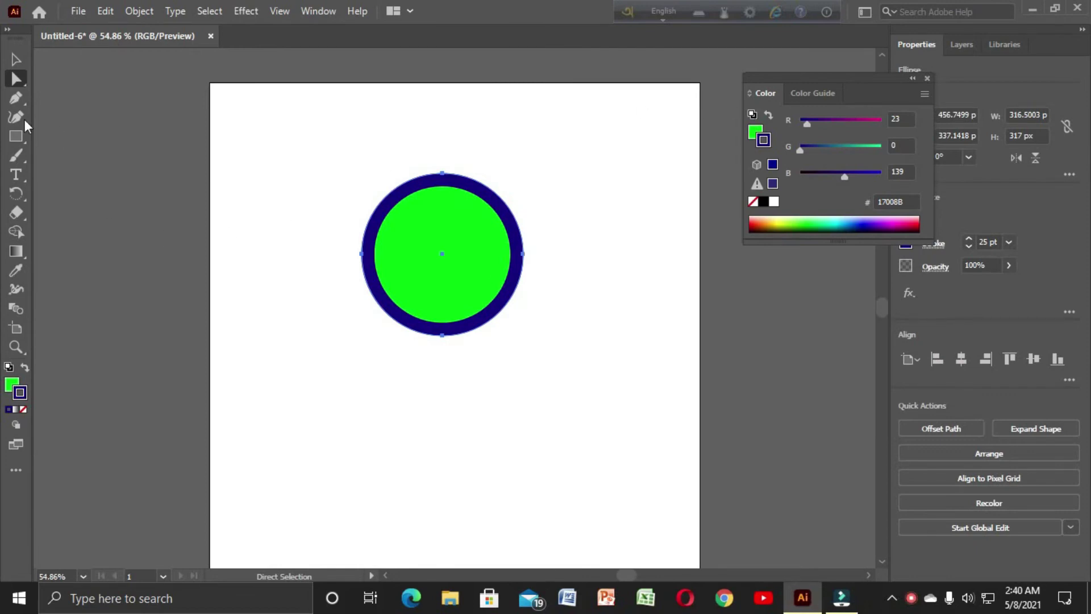
With Direct Selection, move the circle slightly up and right and pull its bottom anchor down to about X 489, Y 723 px
{"action": "left_click", "coordinate": [18, 77]}
{"action": "left_click_drag", "start_coordinate": [441, 255], "coordinate": [468, 242]}
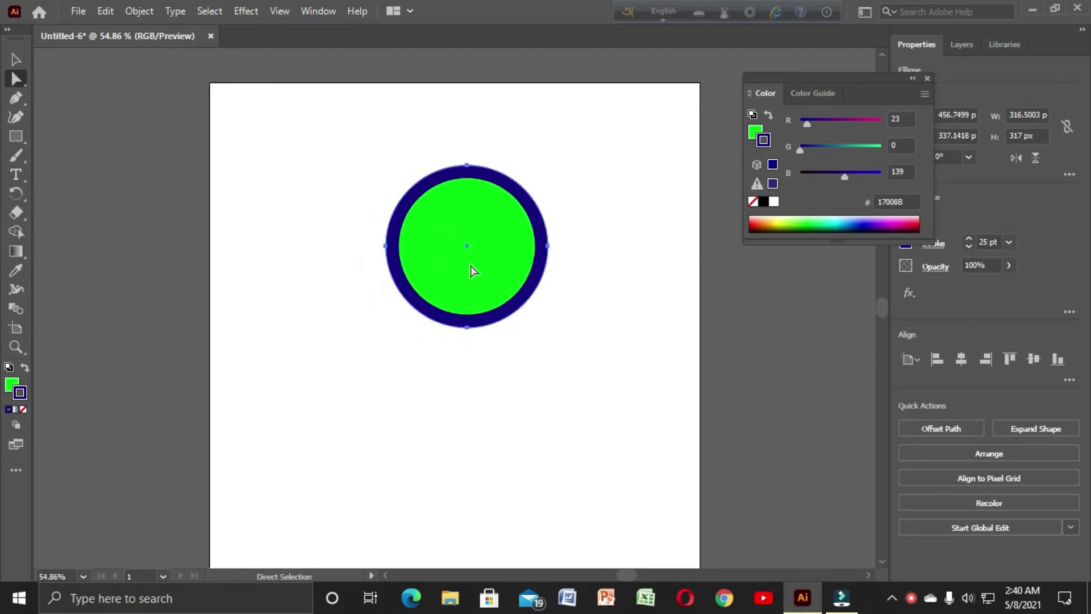
{"action": "left_click", "coordinate": [469, 328]}
{"action": "left_click_drag", "start_coordinate": [469, 332], "coordinate": [458, 451]}
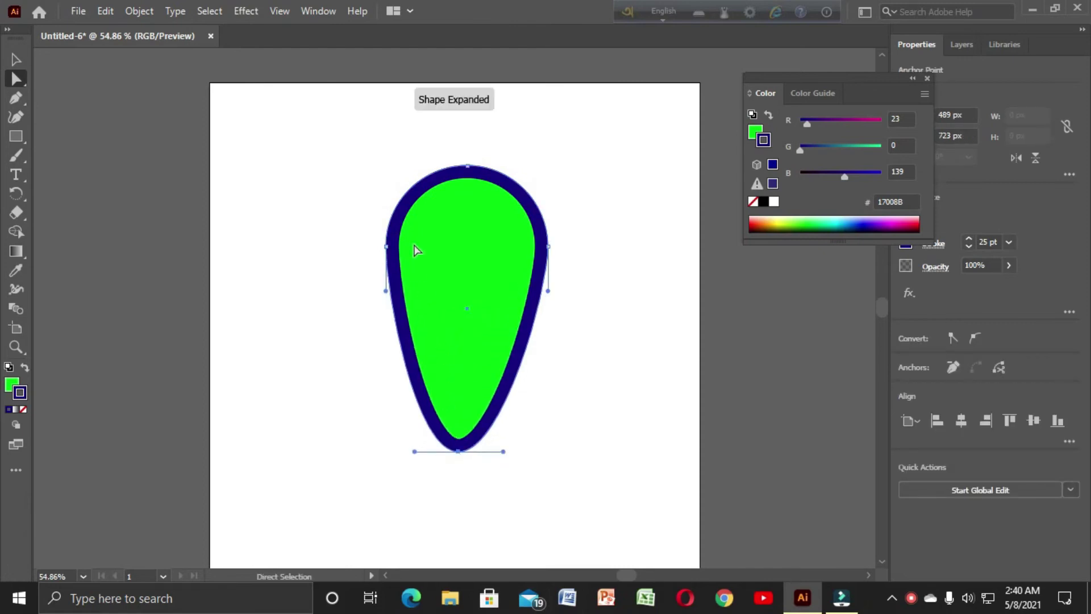
Pull the teardrop's left, top and right anchors outward into a rounded four-cornered shape, and move the whole shape slightly up and right
{"action": "left_click", "coordinate": [385, 249]}
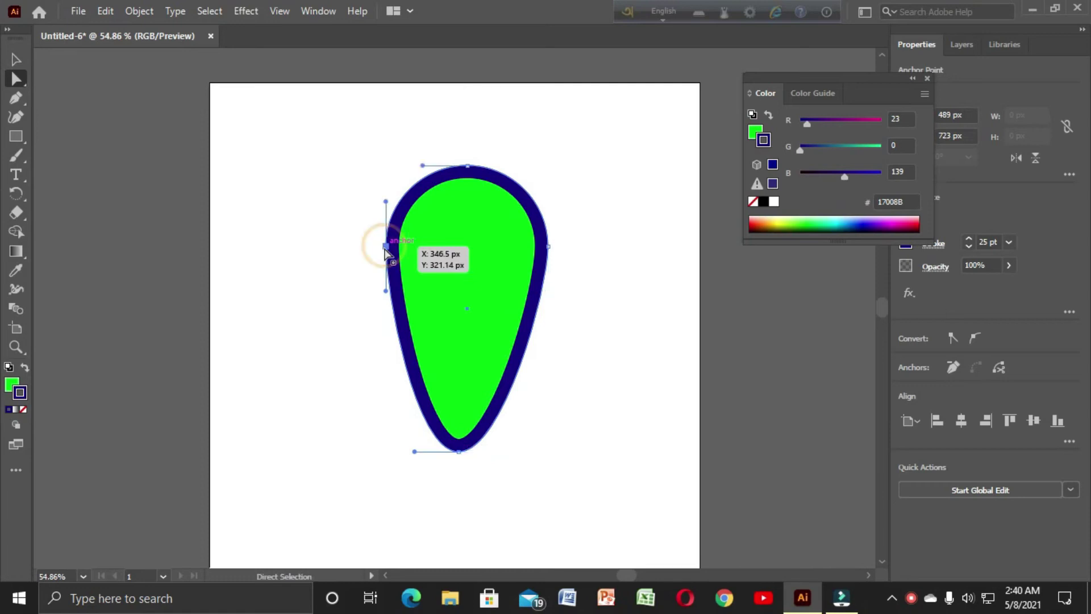
{"action": "left_click_drag", "start_coordinate": [384, 249], "coordinate": [286, 256]}
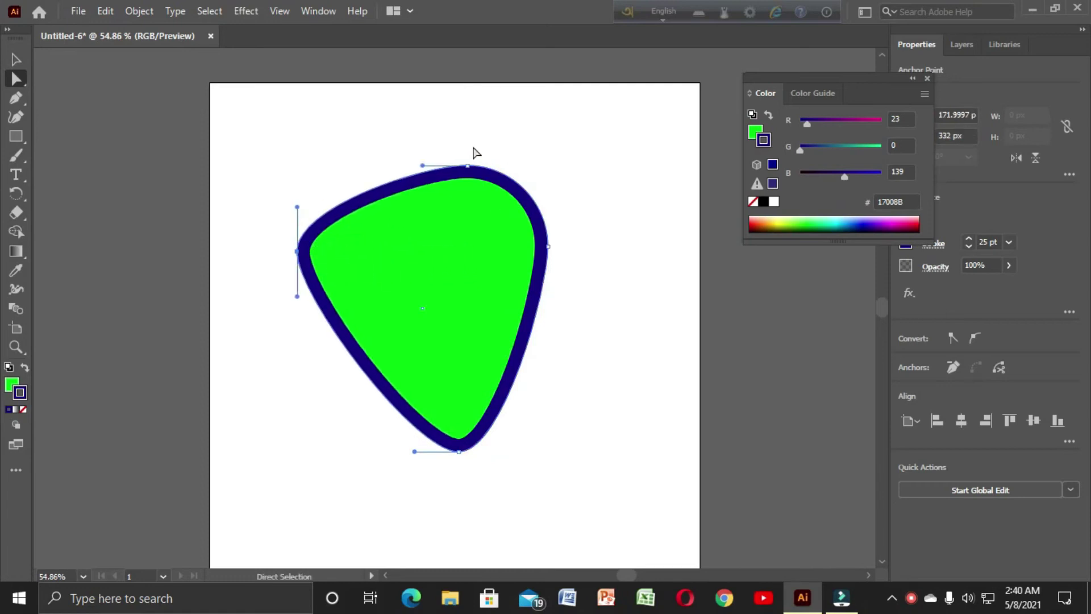
{"action": "left_click_drag", "start_coordinate": [470, 170], "coordinate": [536, 110]}
{"action": "left_click_drag", "start_coordinate": [549, 246], "coordinate": [642, 279]}
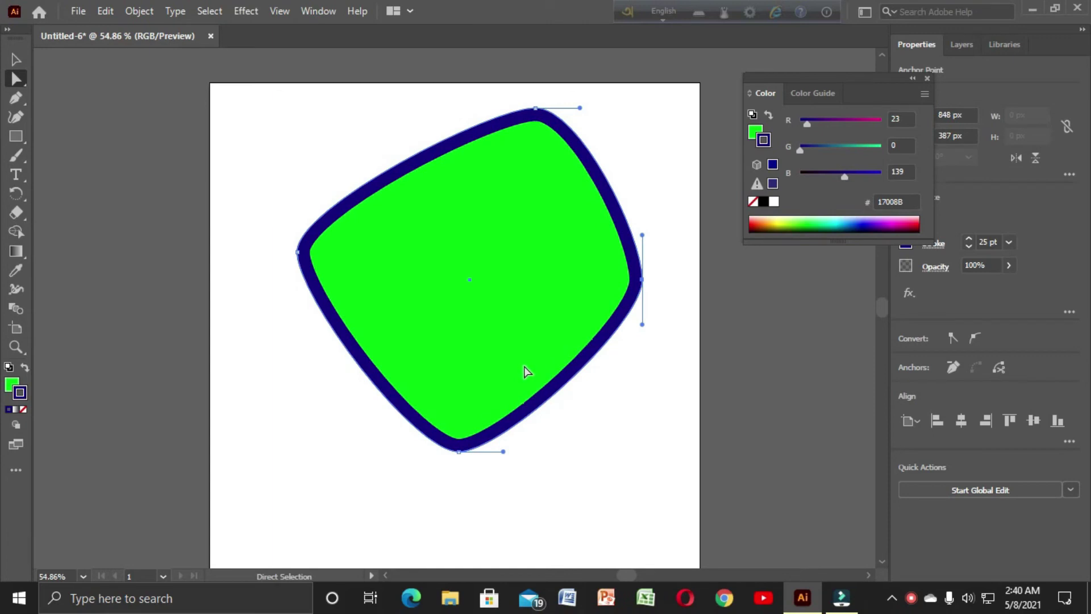
{"action": "mouse_move", "coordinate": [523, 253]}
{"action": "left_mouse_down"}
{"action": "mouse_move", "coordinate": [597, 297]}
{"action": "mouse_move", "coordinate": [531, 246]}
{"action": "left_mouse_up"}
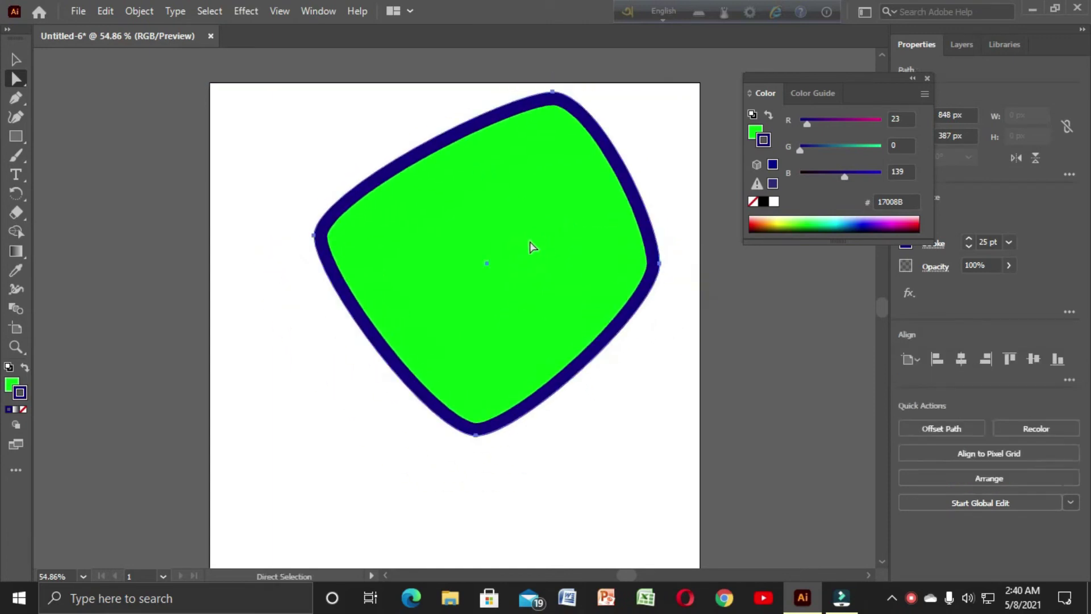
Move the whole shape slightly down and left, and pull its bottom anchor to about X 402, Y 894 px
{"action": "left_click", "coordinate": [475, 435]}
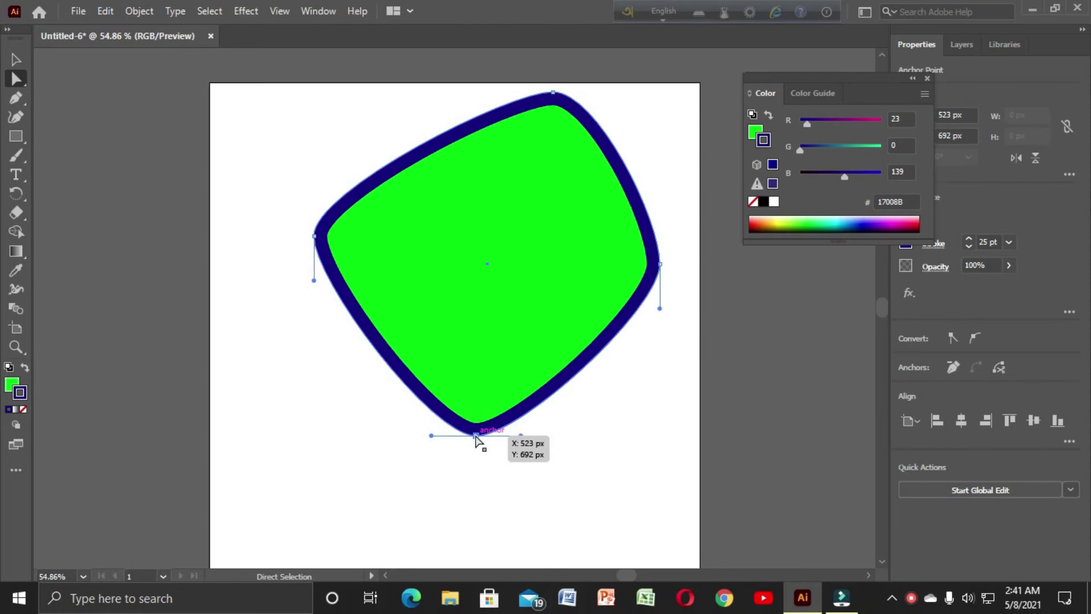
{"action": "left_click", "coordinate": [314, 235]}
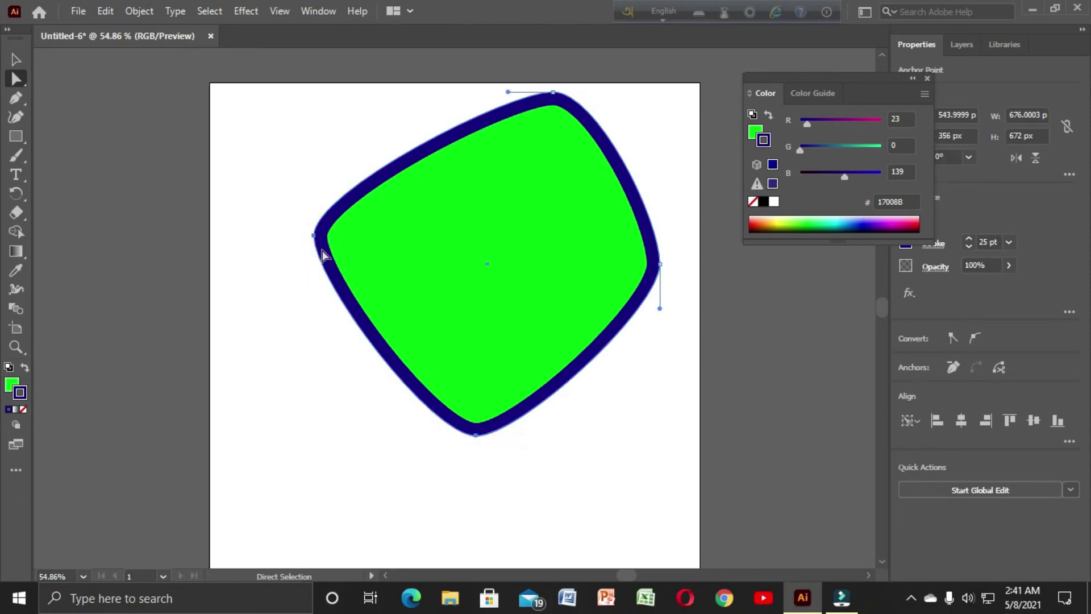
{"action": "left_click_drag", "start_coordinate": [310, 237], "coordinate": [280, 253]}
{"action": "left_click_drag", "start_coordinate": [360, 290], "coordinate": [343, 305]}
{"action": "left_click", "coordinate": [451, 442]}
{"action": "left_click_drag", "start_coordinate": [463, 443], "coordinate": [415, 540]}
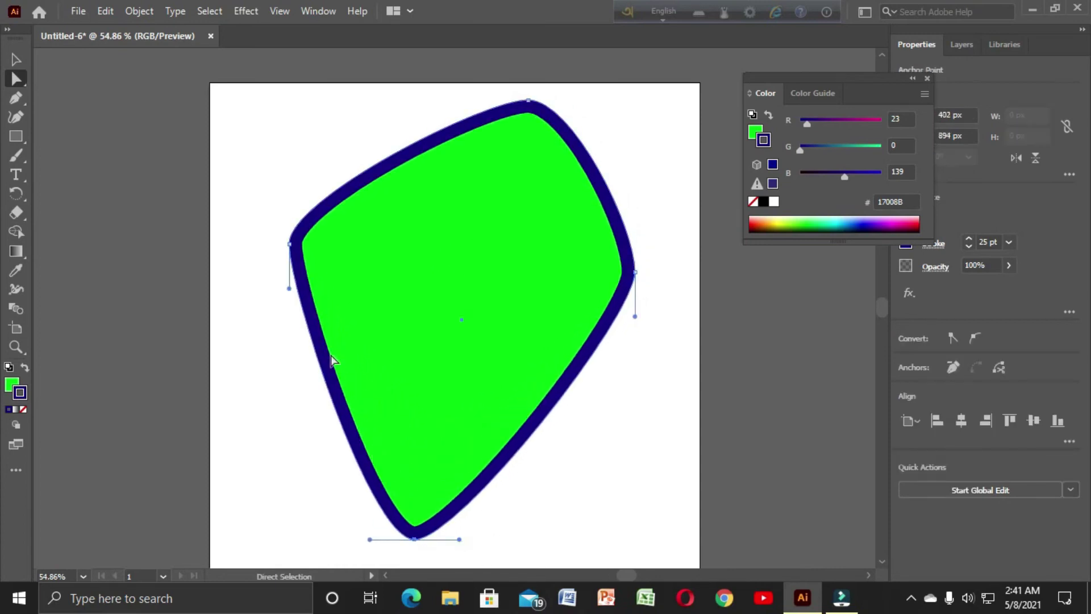
Shift the bottom and left anchors left together, add the top anchor to the selection, and move all three down and left
{"action": "left_click", "coordinate": [290, 244], "text": "shift"}
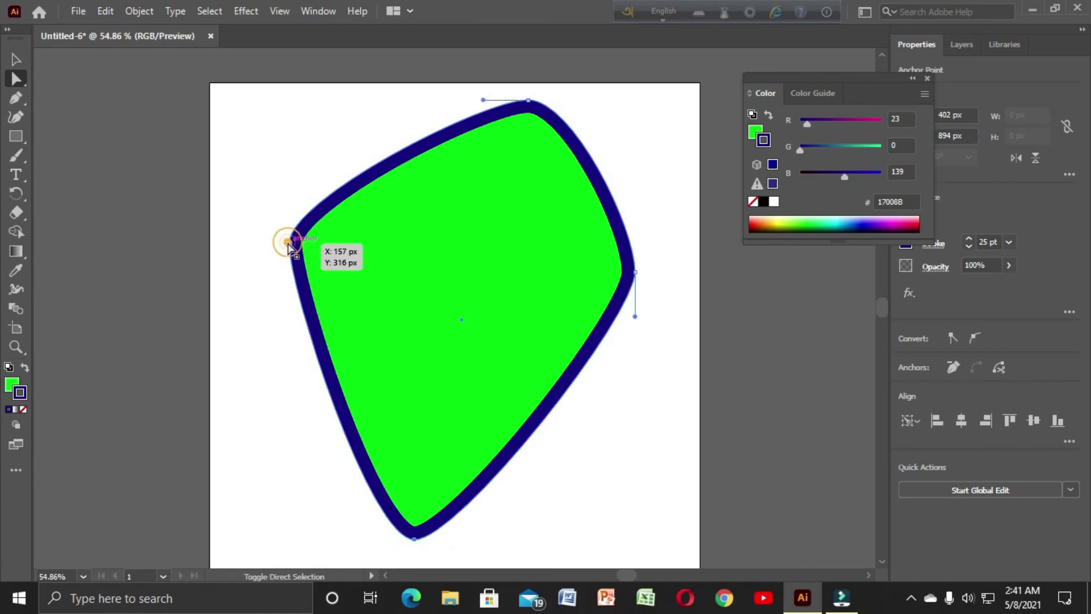
{"action": "mouse_move", "coordinate": [290, 245]}
{"action": "left_mouse_down"}
{"action": "mouse_move", "coordinate": [246, 250]}
{"action": "mouse_move", "coordinate": [430, 209]}
{"action": "mouse_move", "coordinate": [272, 245]}
{"action": "left_mouse_up"}
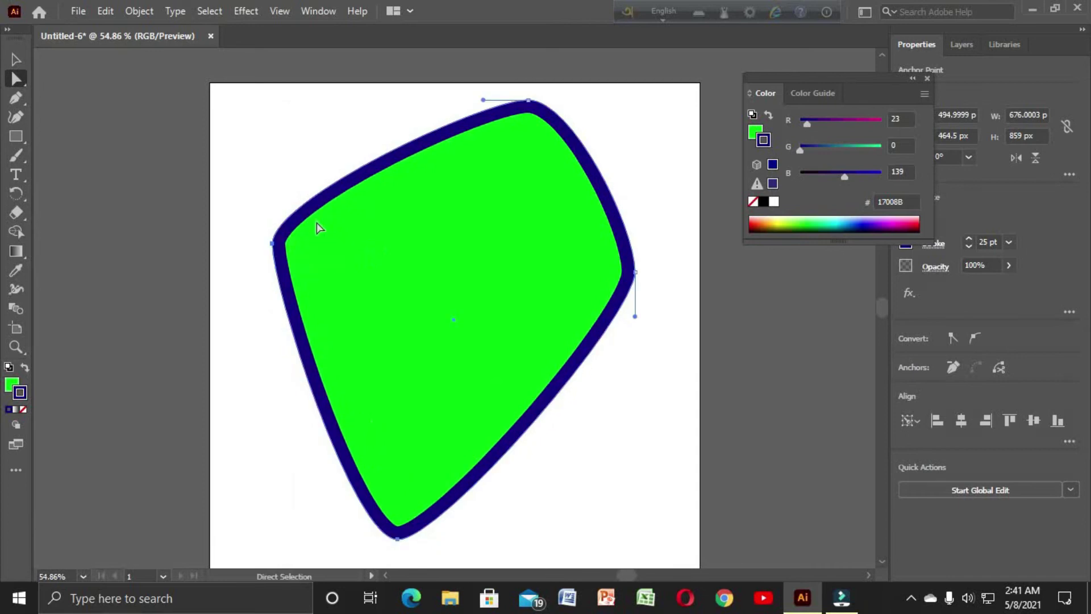
{"action": "left_click", "coordinate": [528, 100]}
{"action": "left_click_drag", "start_coordinate": [528, 100], "coordinate": [498, 113]}
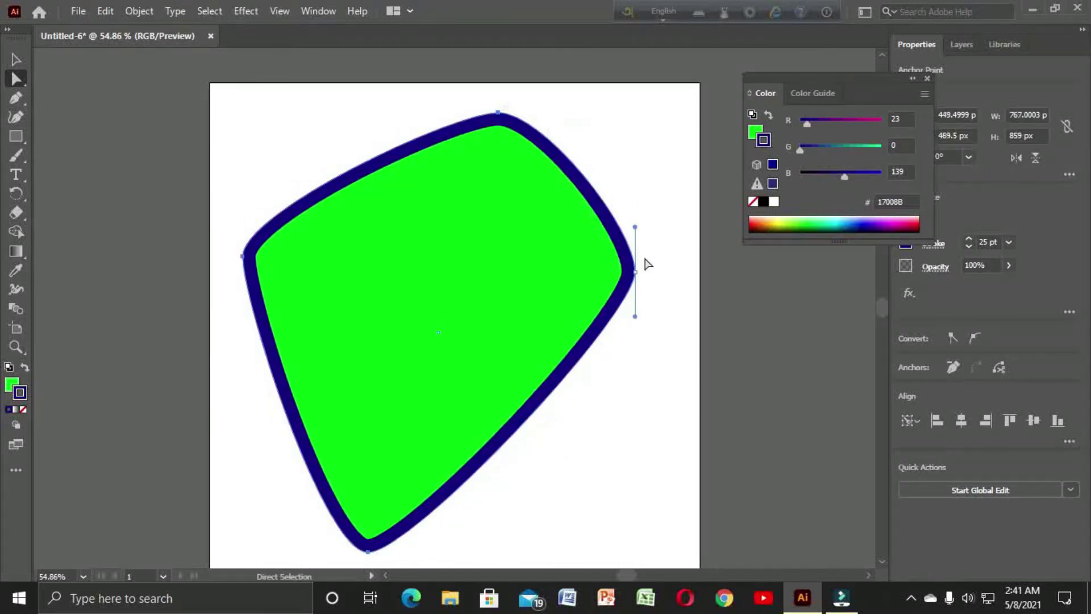
Move the entire reshaped path to a centre of about X 505, Y 440 px
{"action": "left_click_drag", "start_coordinate": [634, 272], "coordinate": [688, 235]}
{"action": "left_click_drag", "start_coordinate": [496, 305], "coordinate": [478, 256]}
{"action": "left_click_drag", "start_coordinate": [535, 277], "coordinate": [511, 260]}
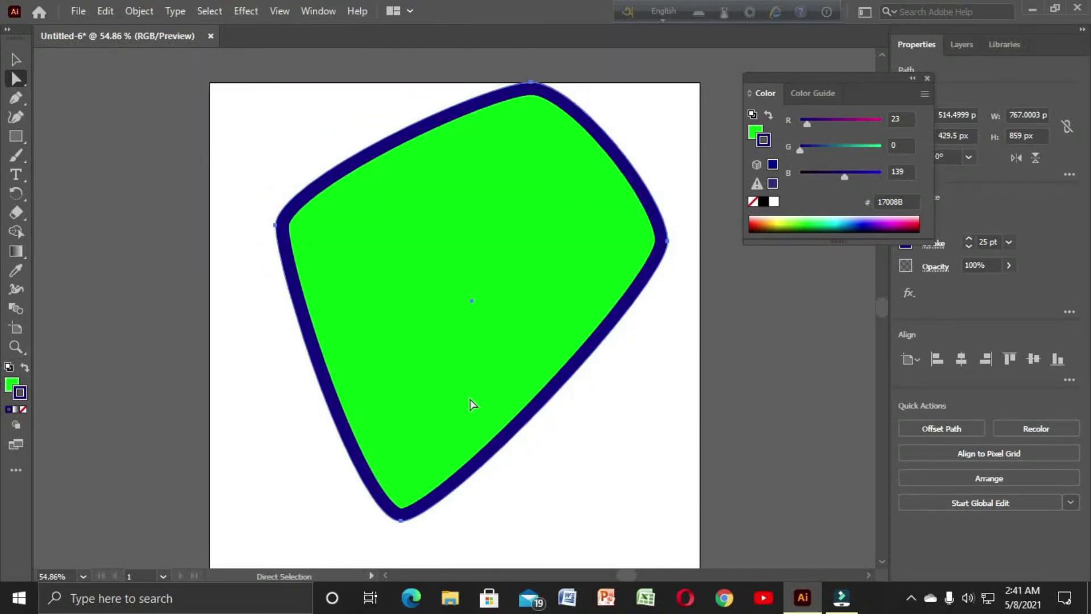
{"action": "mouse_move", "coordinate": [453, 348]}
{"action": "left_mouse_down"}
{"action": "mouse_move", "coordinate": [445, 367]}
{"action": "mouse_move", "coordinate": [455, 333]}
{"action": "left_mouse_up"}
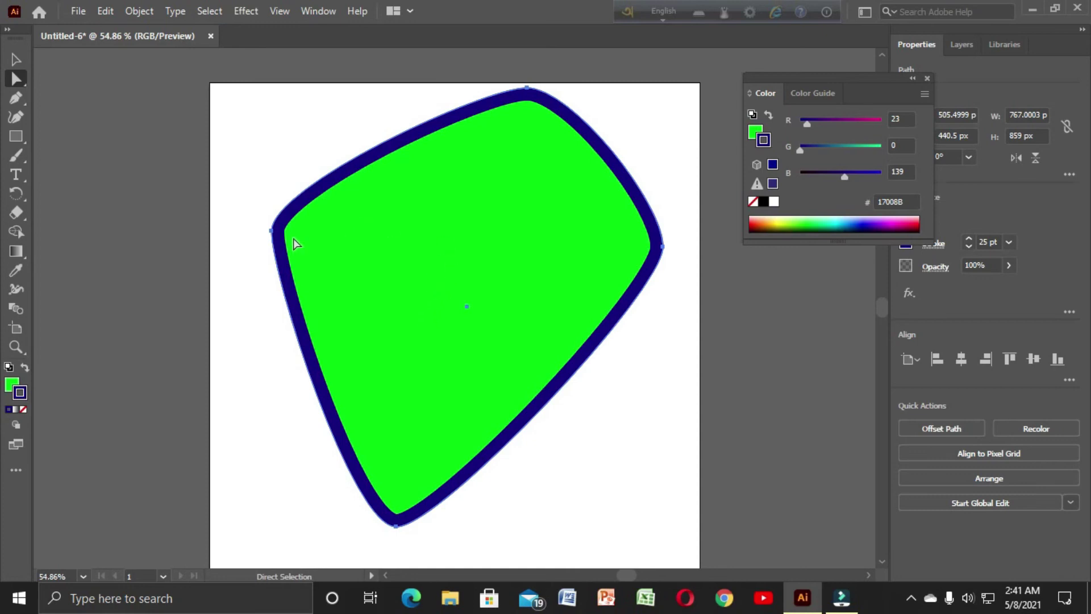
Delete the large rounded four-cornered shape from the artboard
{"action": "left_click", "coordinate": [16, 137]}
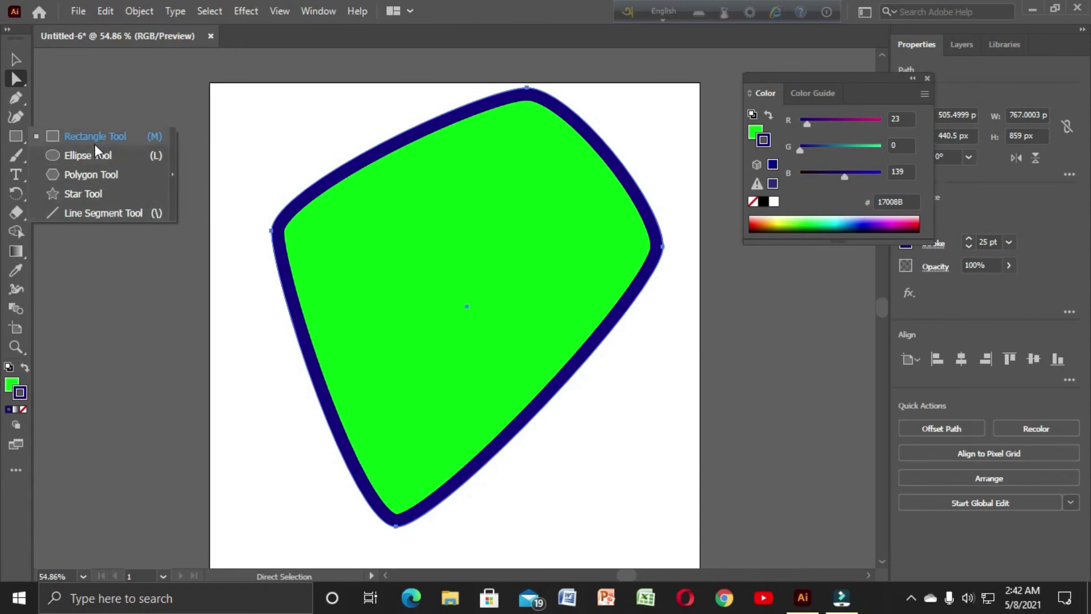
{"action": "left_click", "coordinate": [271, 160]}
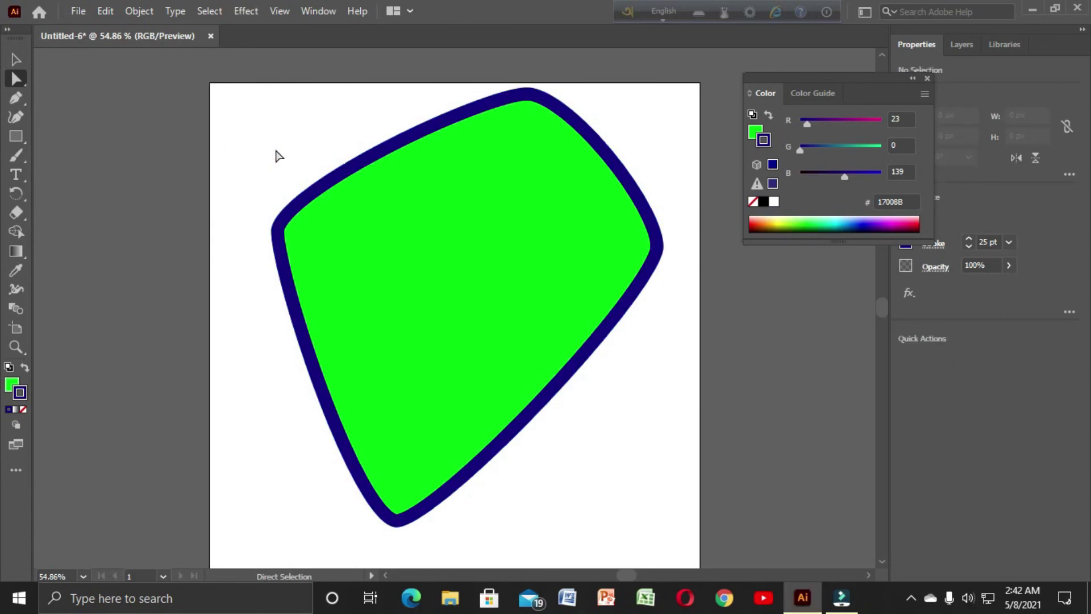
{"action": "left_click_drag", "start_coordinate": [244, 116], "coordinate": [694, 558]}
{"action": "key", "text": "Delete"}
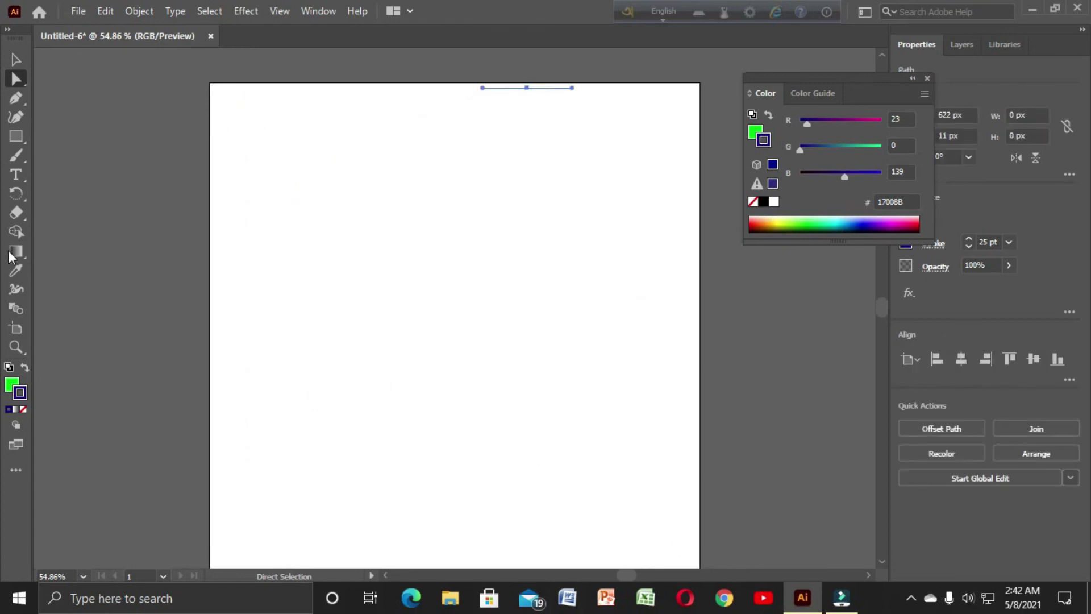
Draw an ellipse about 351 x 395 px and a tilted hexagon about 193 x 200 px to its upper right
{"action": "left_click", "coordinate": [16, 135]}
{"action": "left_click", "coordinate": [64, 148]}
{"action": "mouse_move", "coordinate": [259, 141]}
{"action": "left_mouse_down"}
{"action": "mouse_move", "coordinate": [470, 316]}
{"action": "mouse_move", "coordinate": [438, 344]}
{"action": "left_mouse_up"}
{"action": "left_click", "coordinate": [20, 137]}
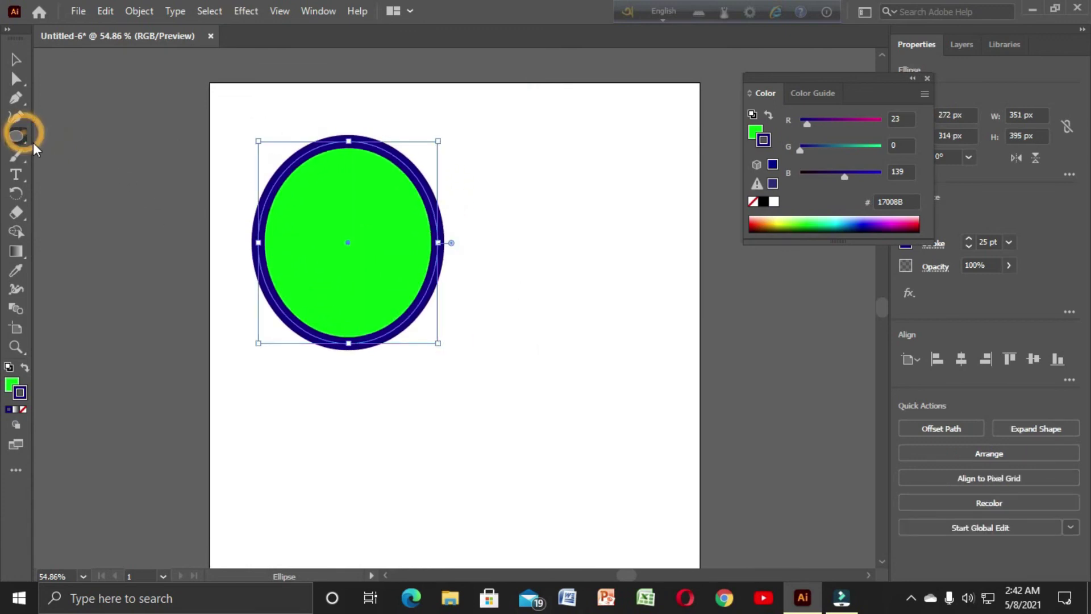
{"action": "left_click", "coordinate": [65, 173]}
{"action": "mouse_move", "coordinate": [512, 143]}
{"action": "left_mouse_down"}
{"action": "mouse_move", "coordinate": [618, 253]}
{"action": "mouse_move", "coordinate": [551, 173]}
{"action": "left_mouse_up"}
Draw a five-pointed star about 235 x 246 px below the hexagon and a nearly horizontal line about 535 px wide underneath
{"action": "left_click", "coordinate": [16, 138]}
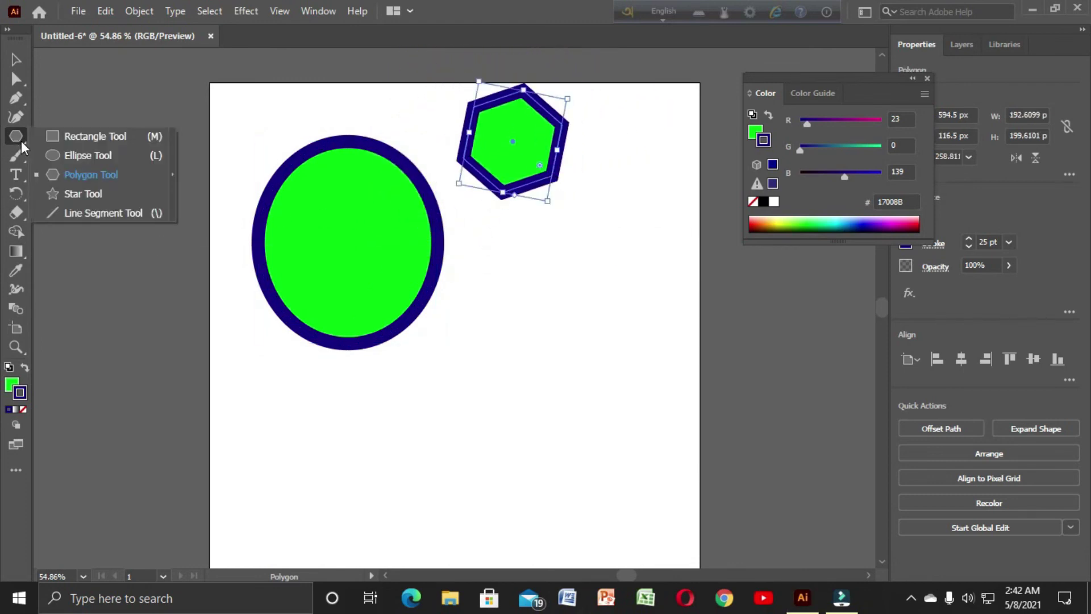
{"action": "left_click", "coordinate": [65, 193]}
{"action": "left_click_drag", "start_coordinate": [519, 271], "coordinate": [583, 318]}
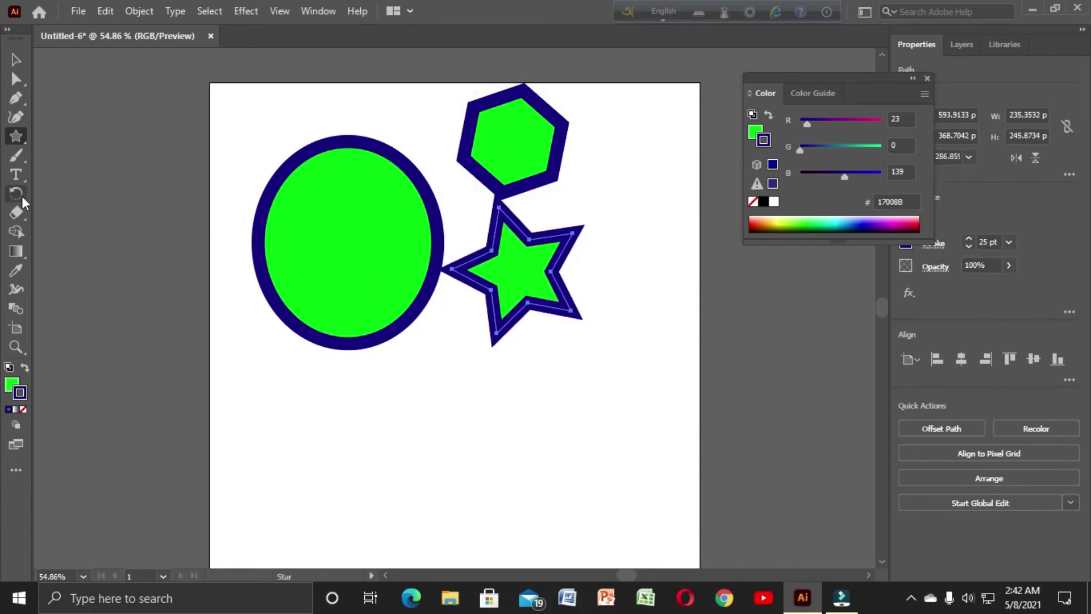
{"action": "left_click", "coordinate": [15, 136]}
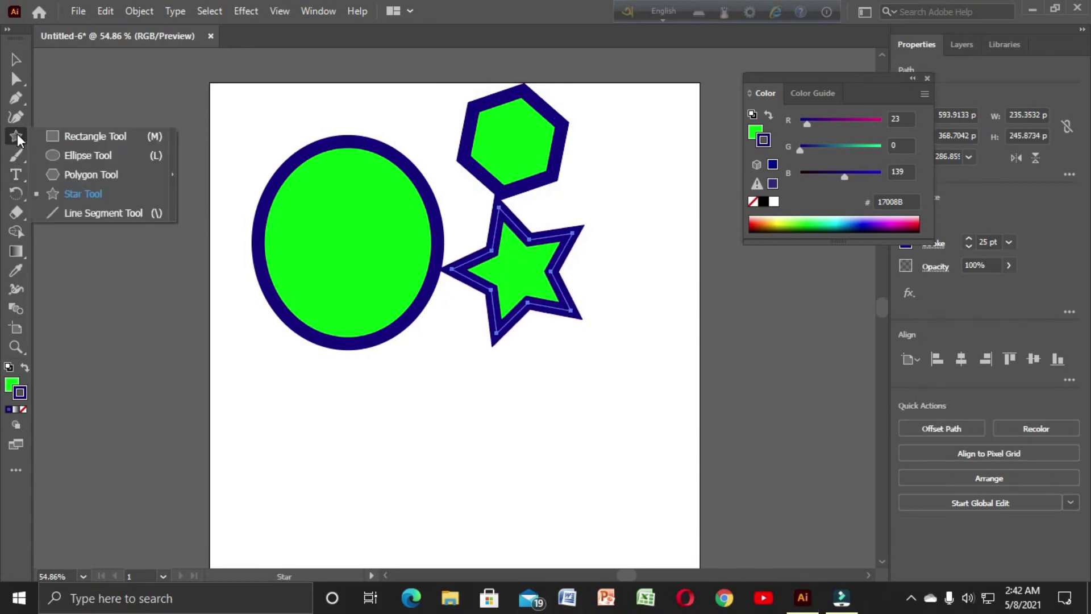
{"action": "left_click", "coordinate": [80, 213]}
{"action": "left_click_drag", "start_coordinate": [267, 381], "coordinate": [540, 396]}
With Direct Selection, pull the ellipse's left anchor outward and the star's lower-left inner anchor down to about X 541, Y 550 px
{"action": "left_click", "coordinate": [18, 138]}
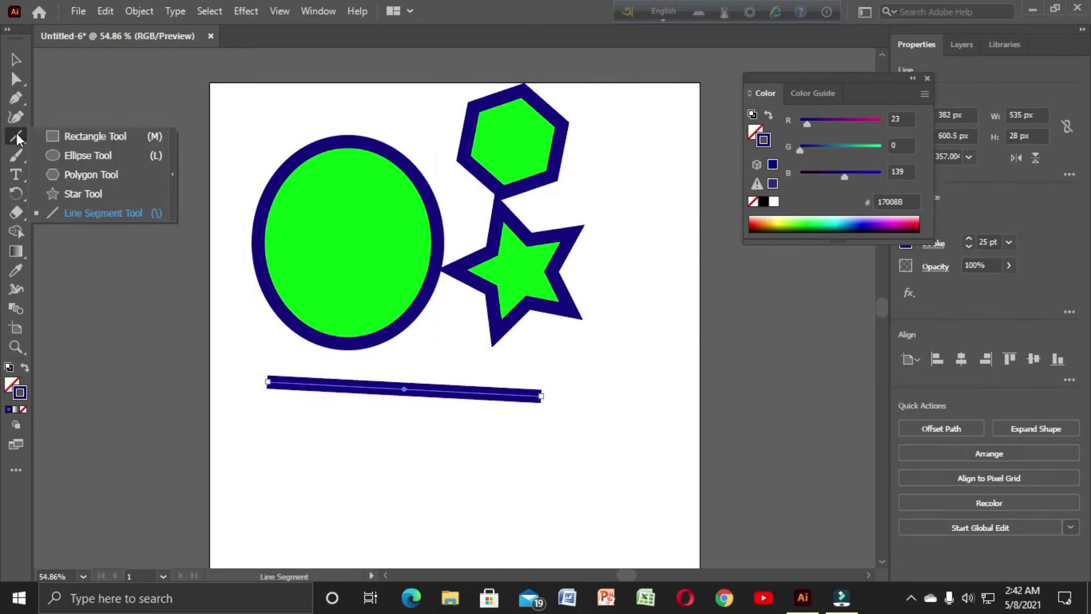
{"action": "left_click", "coordinate": [54, 137]}
{"action": "left_click", "coordinate": [16, 81]}
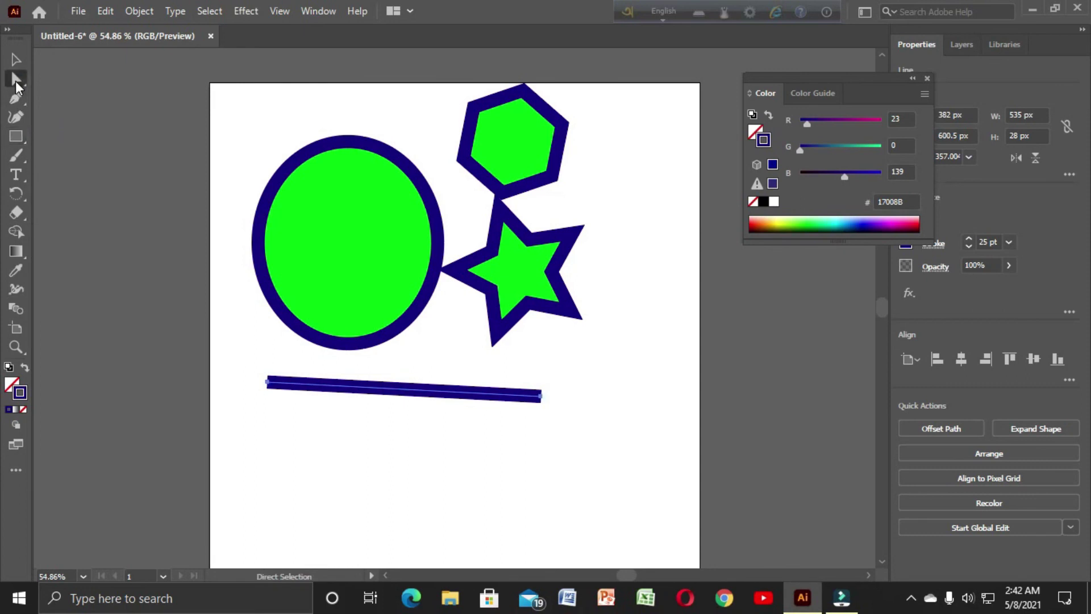
{"action": "left_click", "coordinate": [329, 295]}
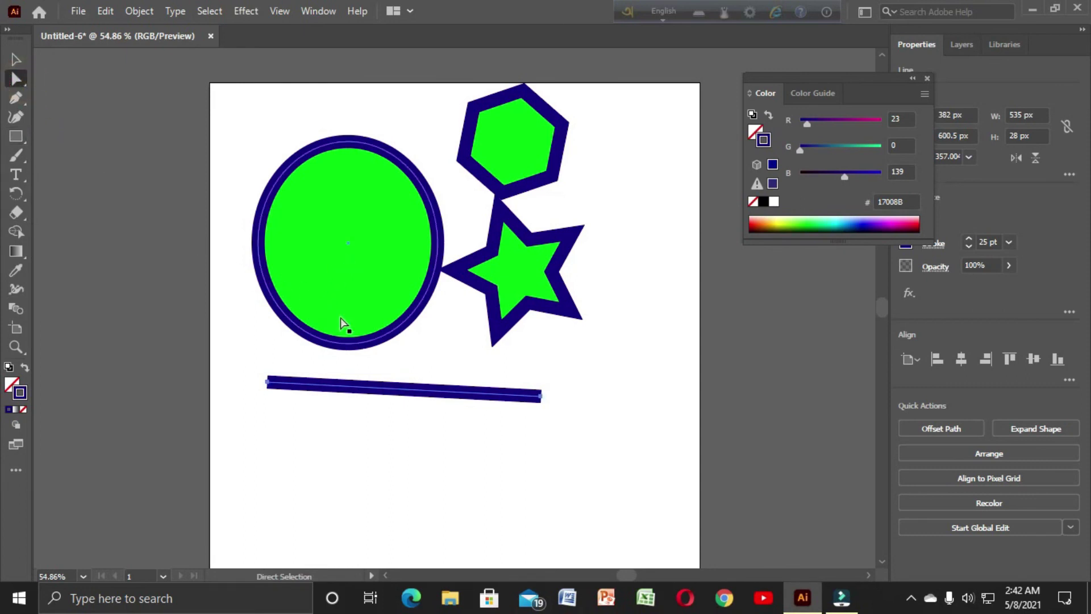
{"action": "right_click", "coordinate": [319, 282]}
{"action": "left_click", "coordinate": [300, 275]}
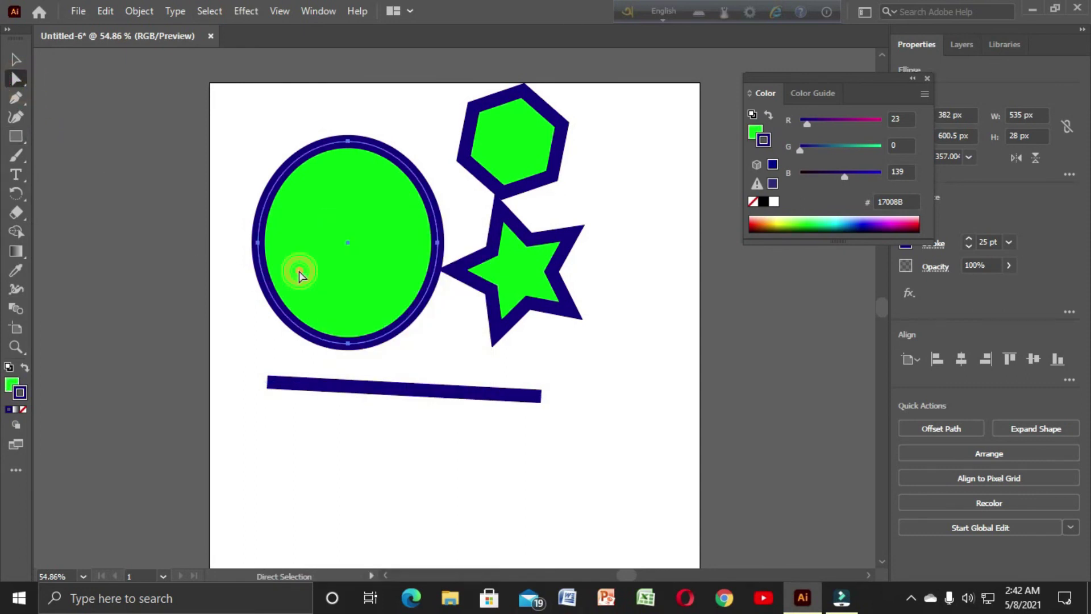
{"action": "left_click_drag", "start_coordinate": [258, 242], "coordinate": [219, 243]}
{"action": "left_click", "coordinate": [510, 293]}
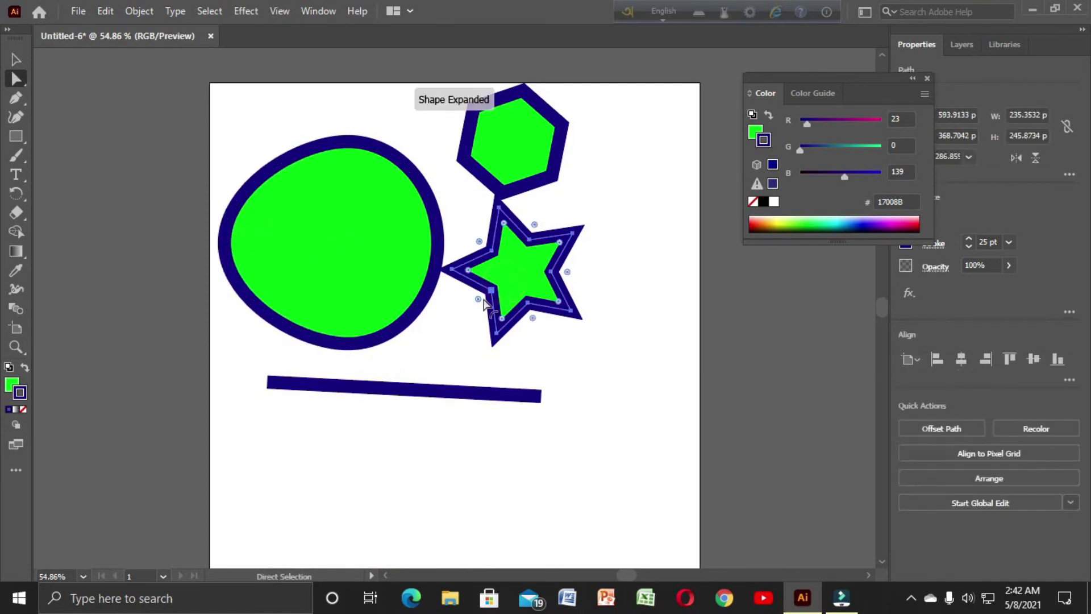
{"action": "left_click_drag", "start_coordinate": [484, 302], "coordinate": [485, 362]}
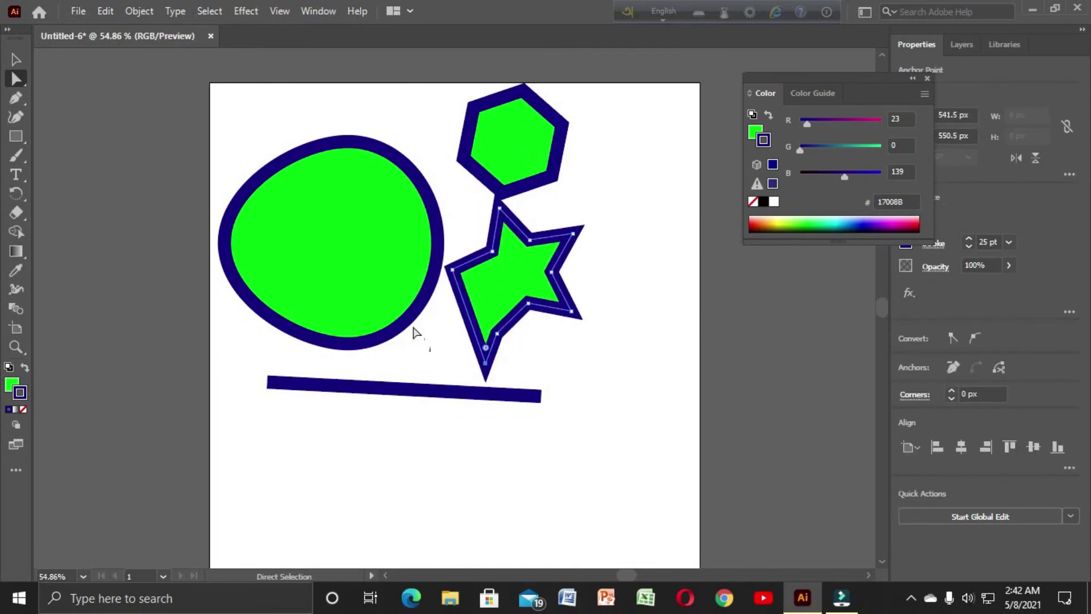